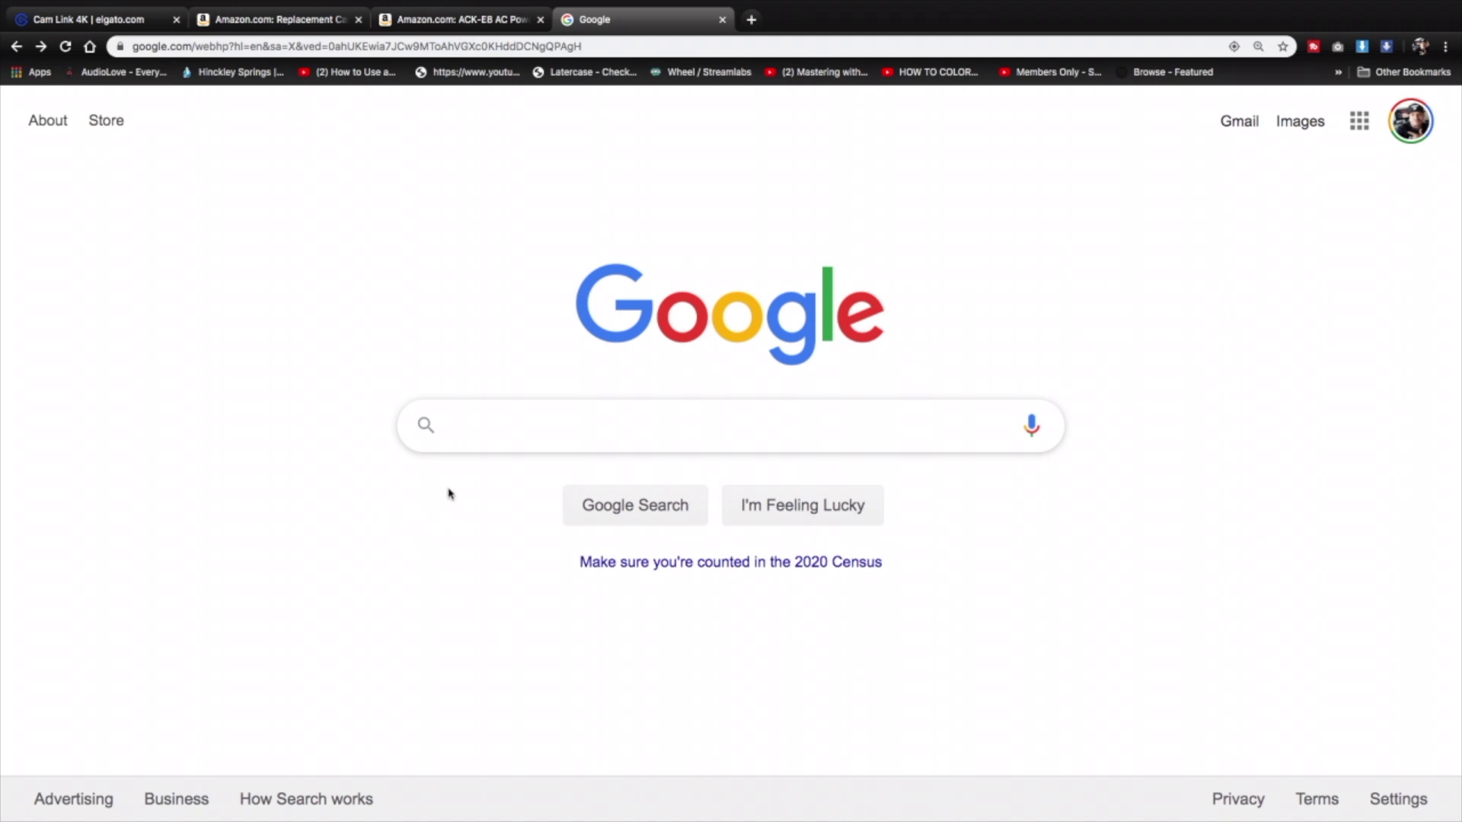
Search Google for "camera live app for mac".
{"action": "type", "text": "camera "}
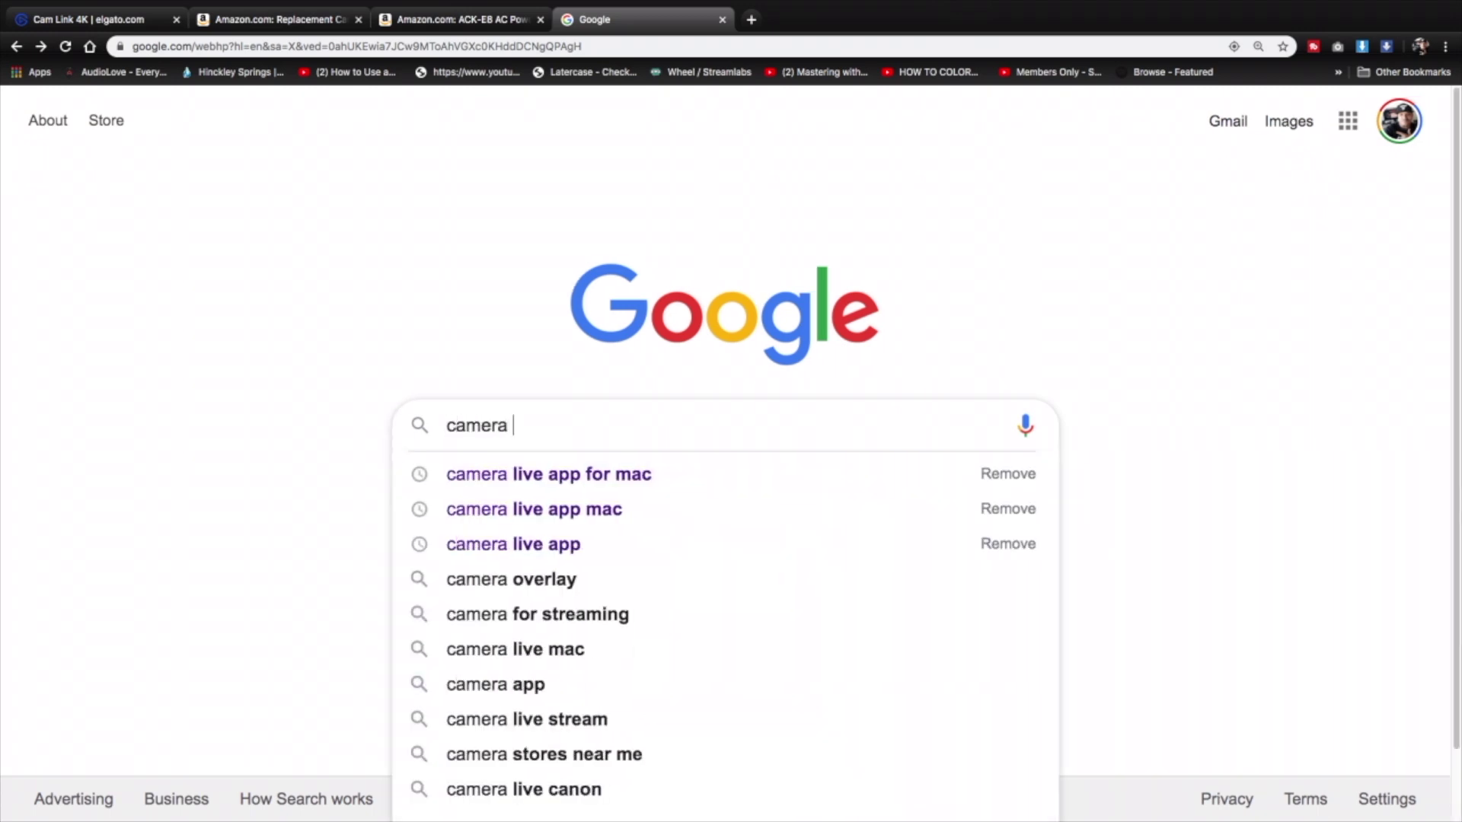
{"action": "type", "text": "live app"}
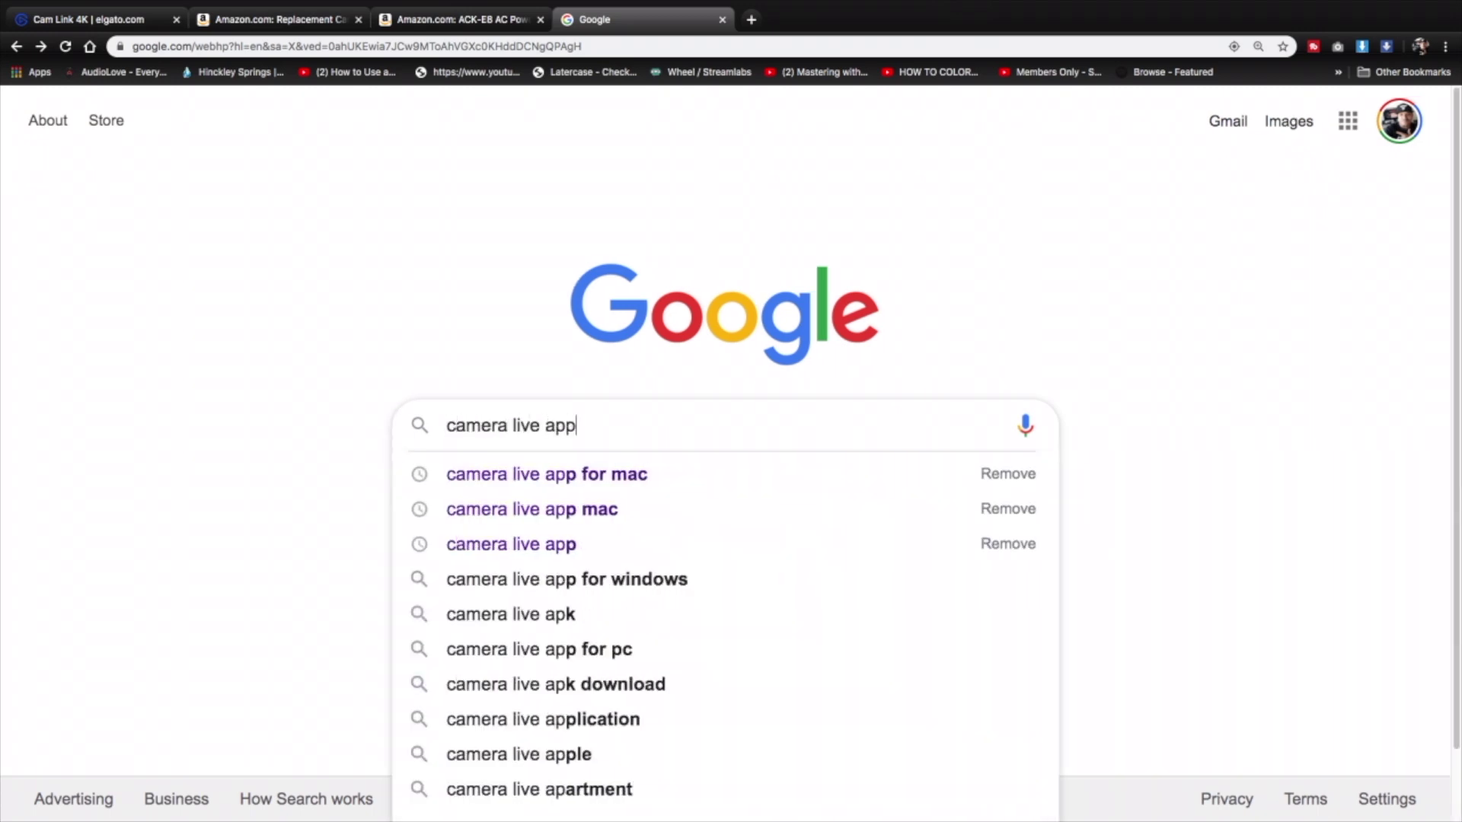
{"action": "type", "text": " for mac"}
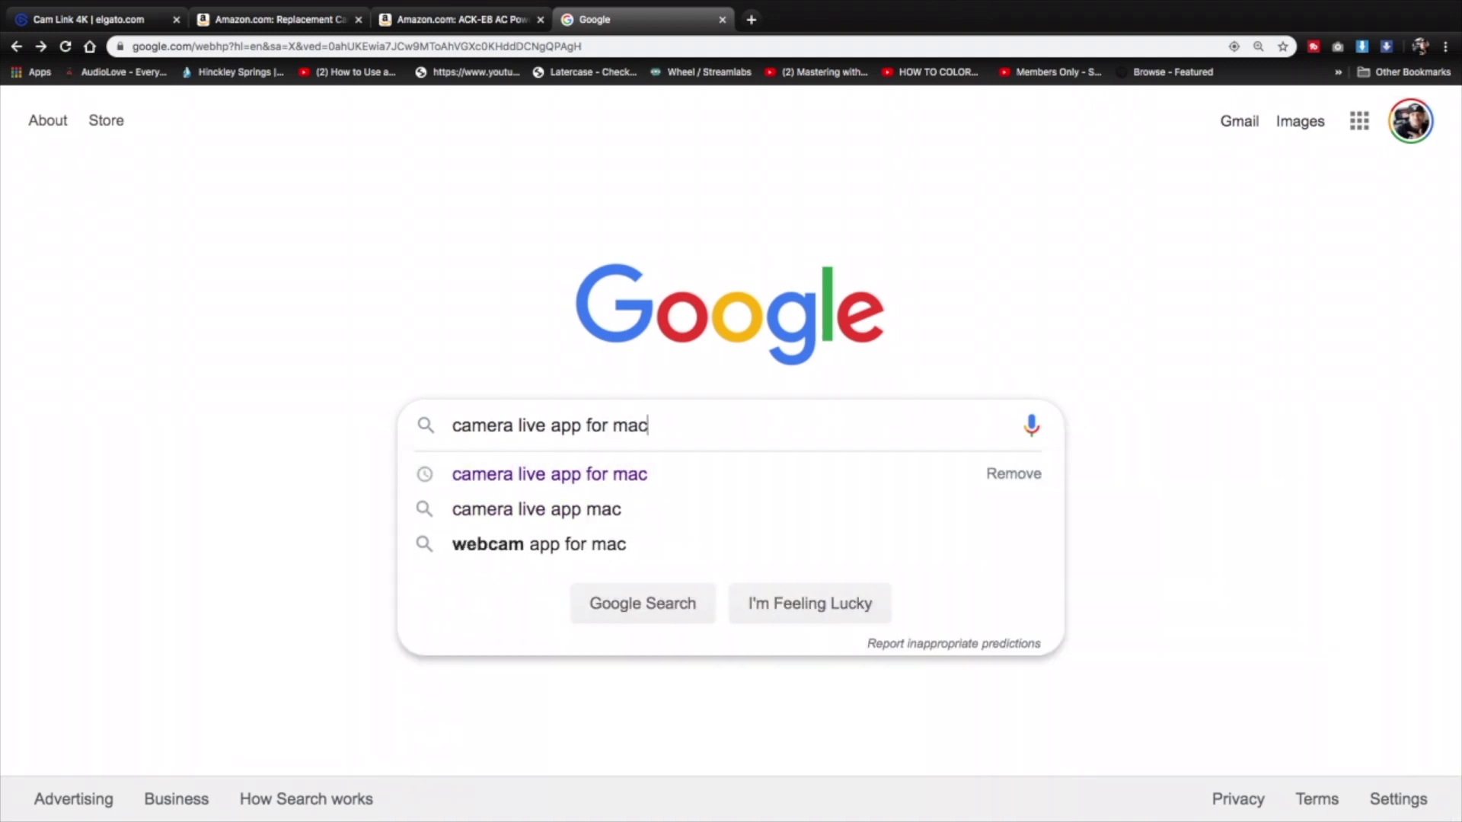
{"action": "key", "text": "Return"}
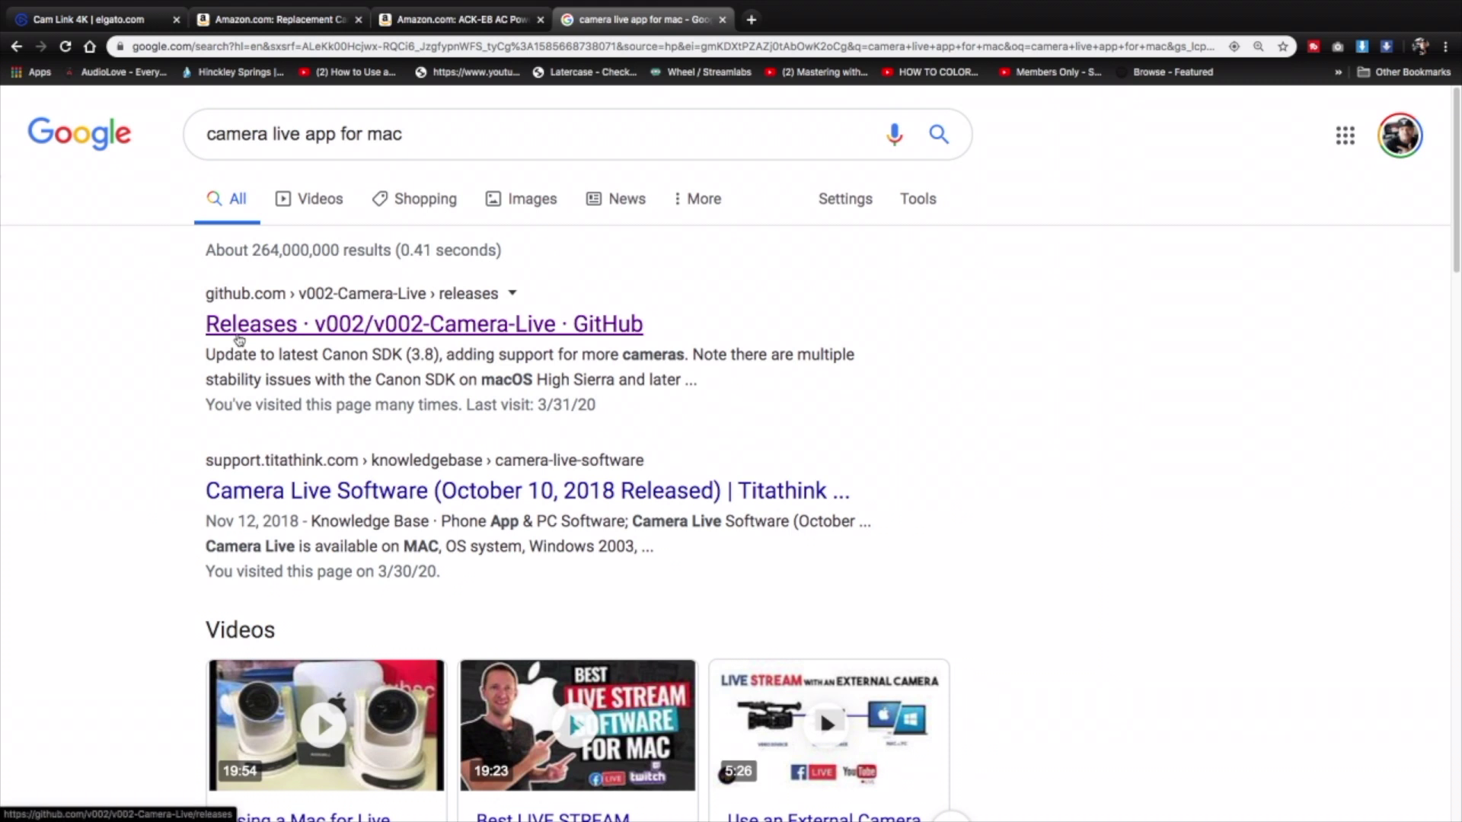
Download Camera.Live.zip from the Build 11 release on the v002-Camera-Live GitHub releases page.
{"action": "left_click", "coordinate": [303, 327]}
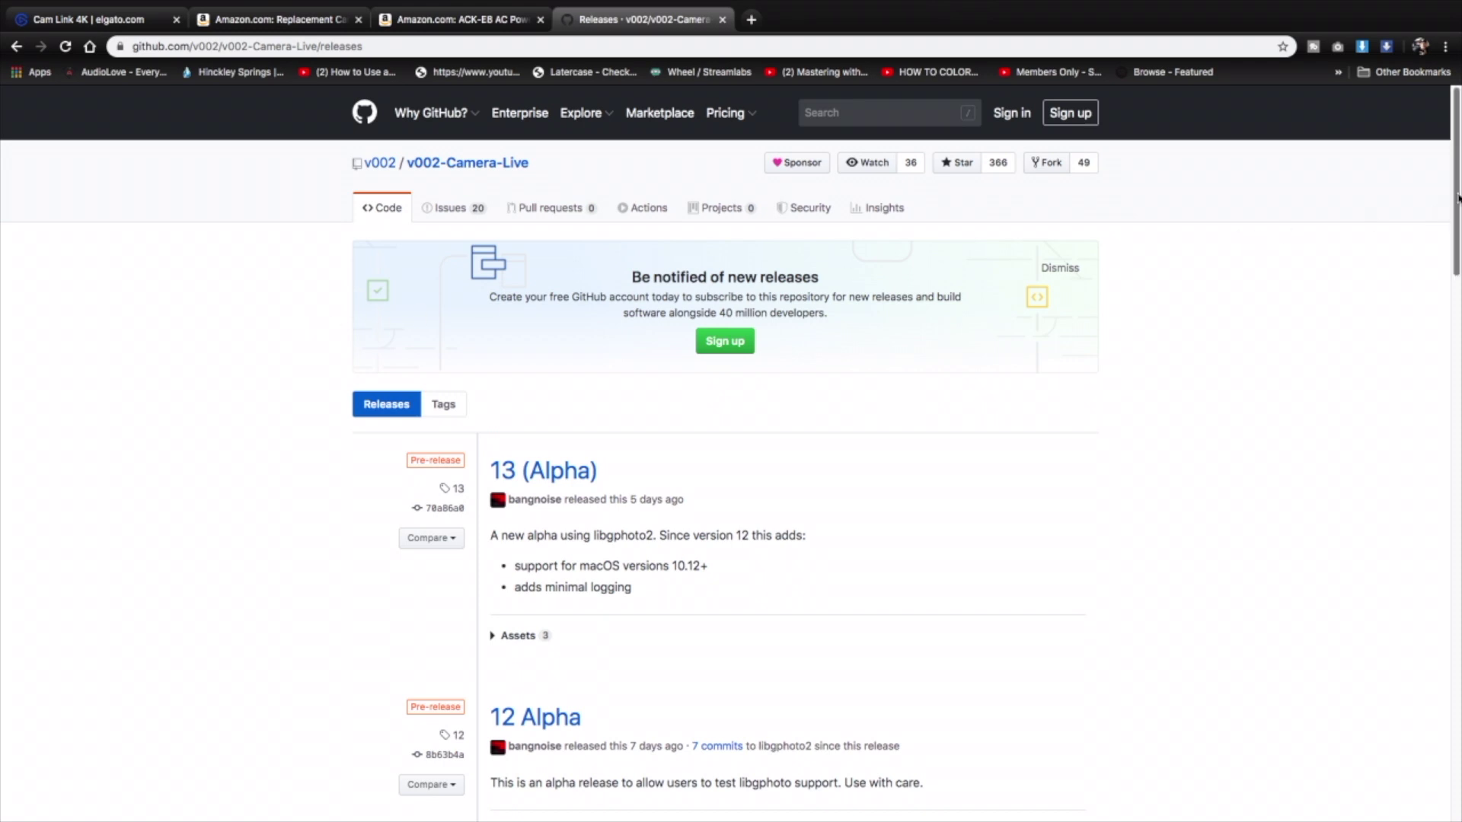
{"action": "scroll", "coordinate": [956, 304], "scroll_direction": "down", "scroll_amount": 5}
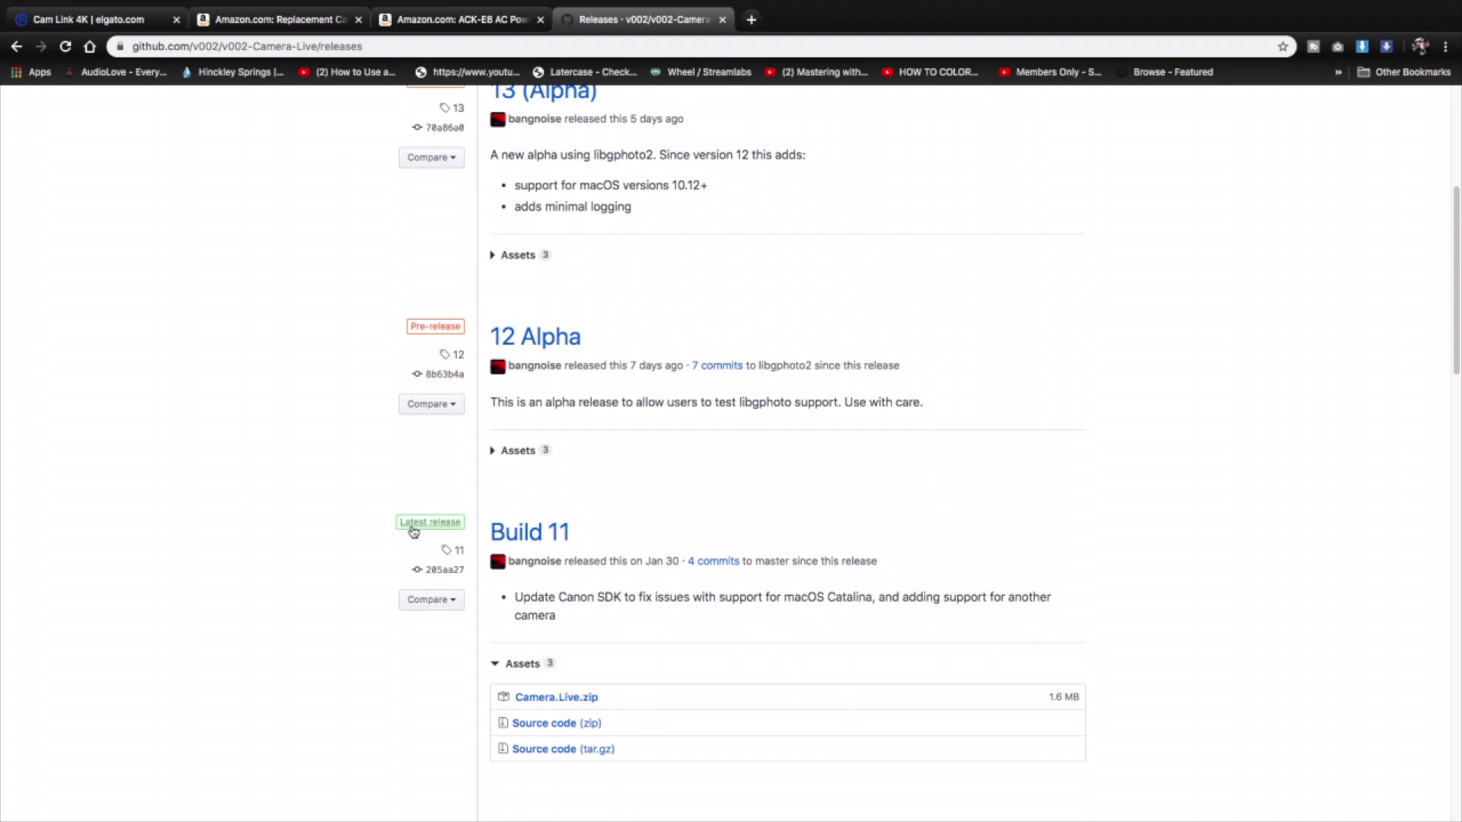
{"action": "scroll", "coordinate": [533, 472], "scroll_direction": "down", "scroll_amount": 3}
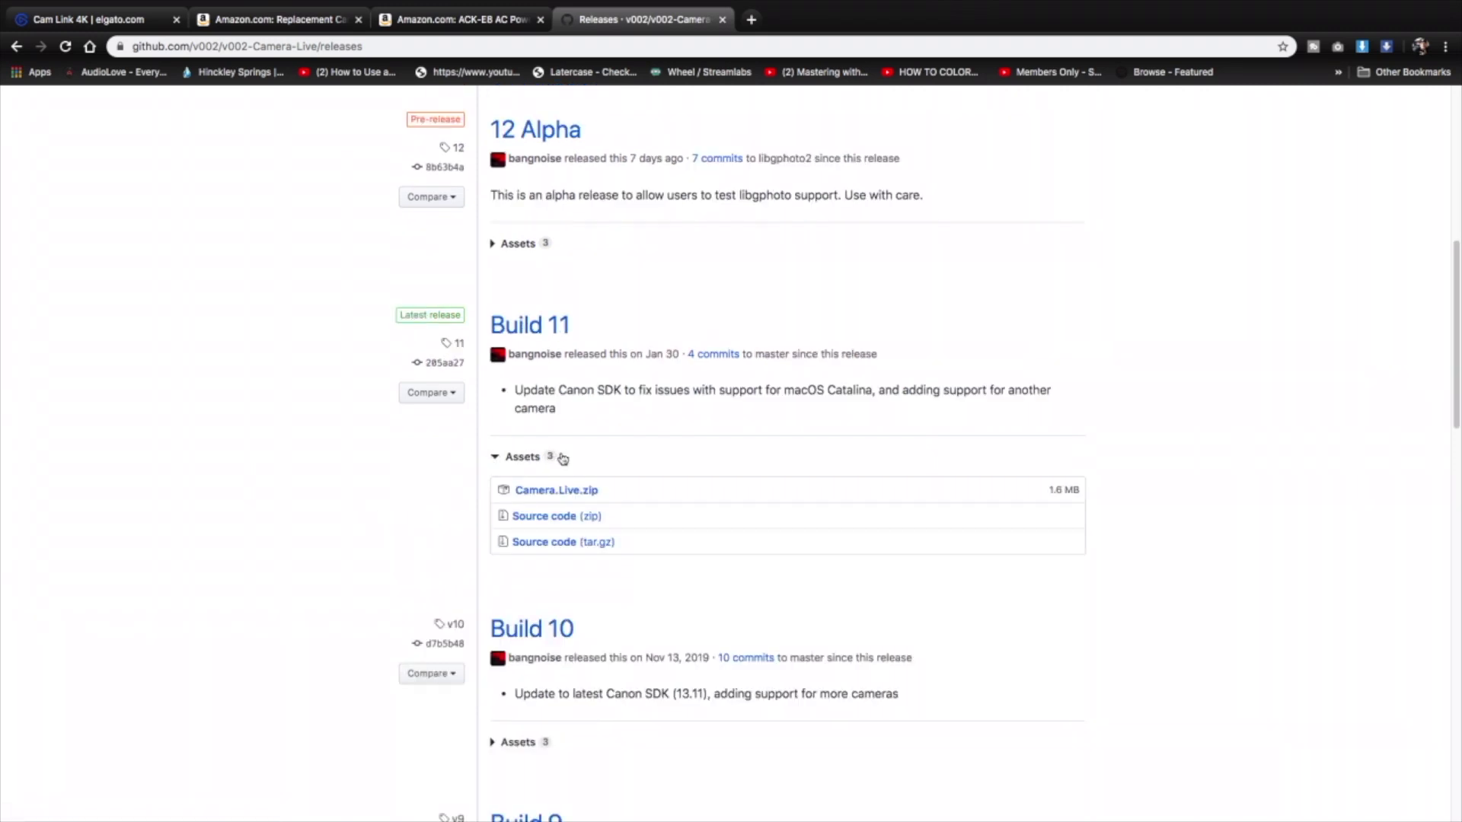
{"action": "left_click", "coordinate": [537, 491]}
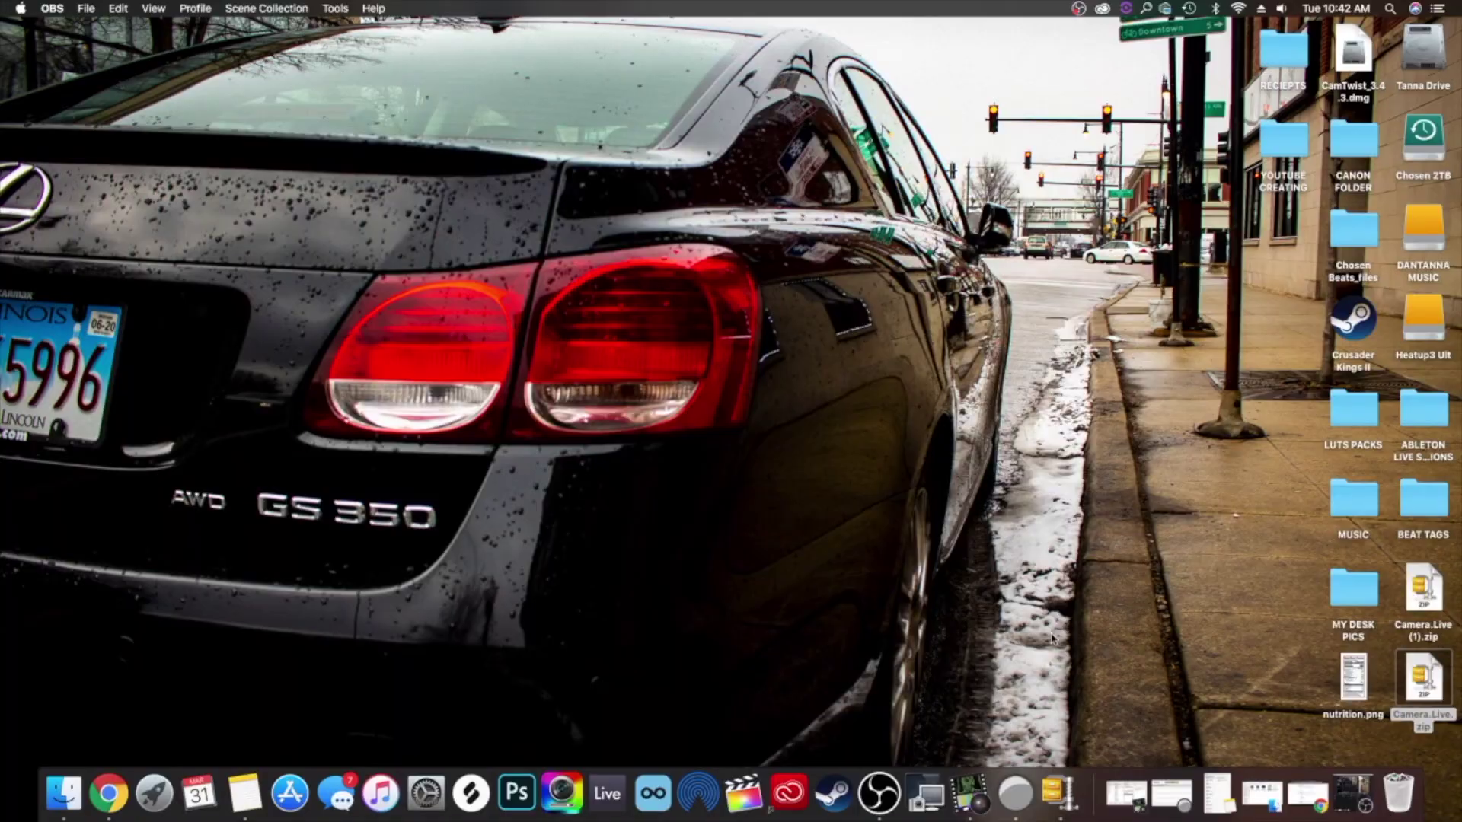
Install Camera Live from Camera.Live.zip and select the Canon EOS REBEL T5i camera.
{"action": "double_click", "coordinate": [1426, 683]}
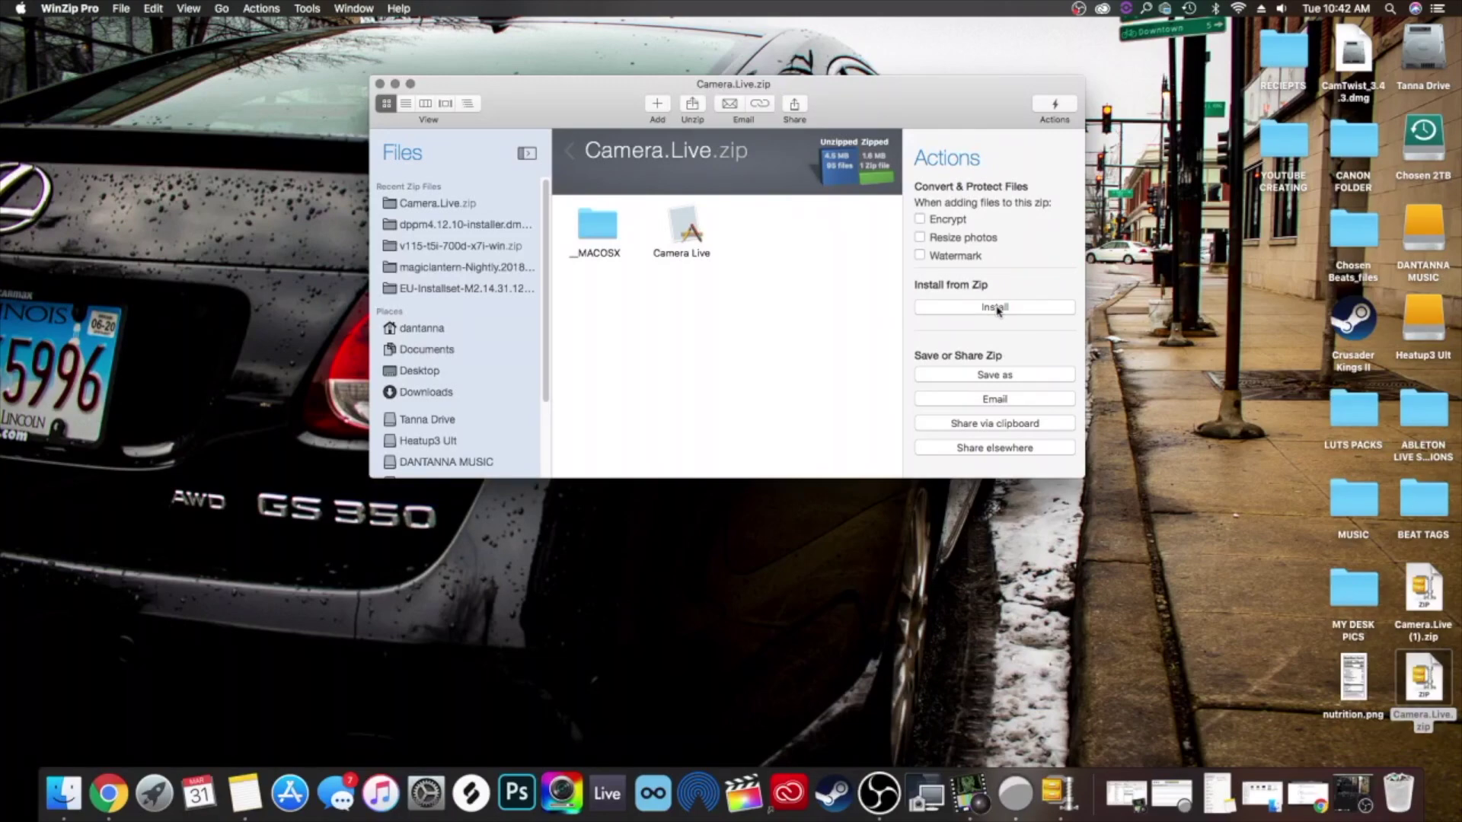
{"action": "left_click", "coordinate": [996, 307]}
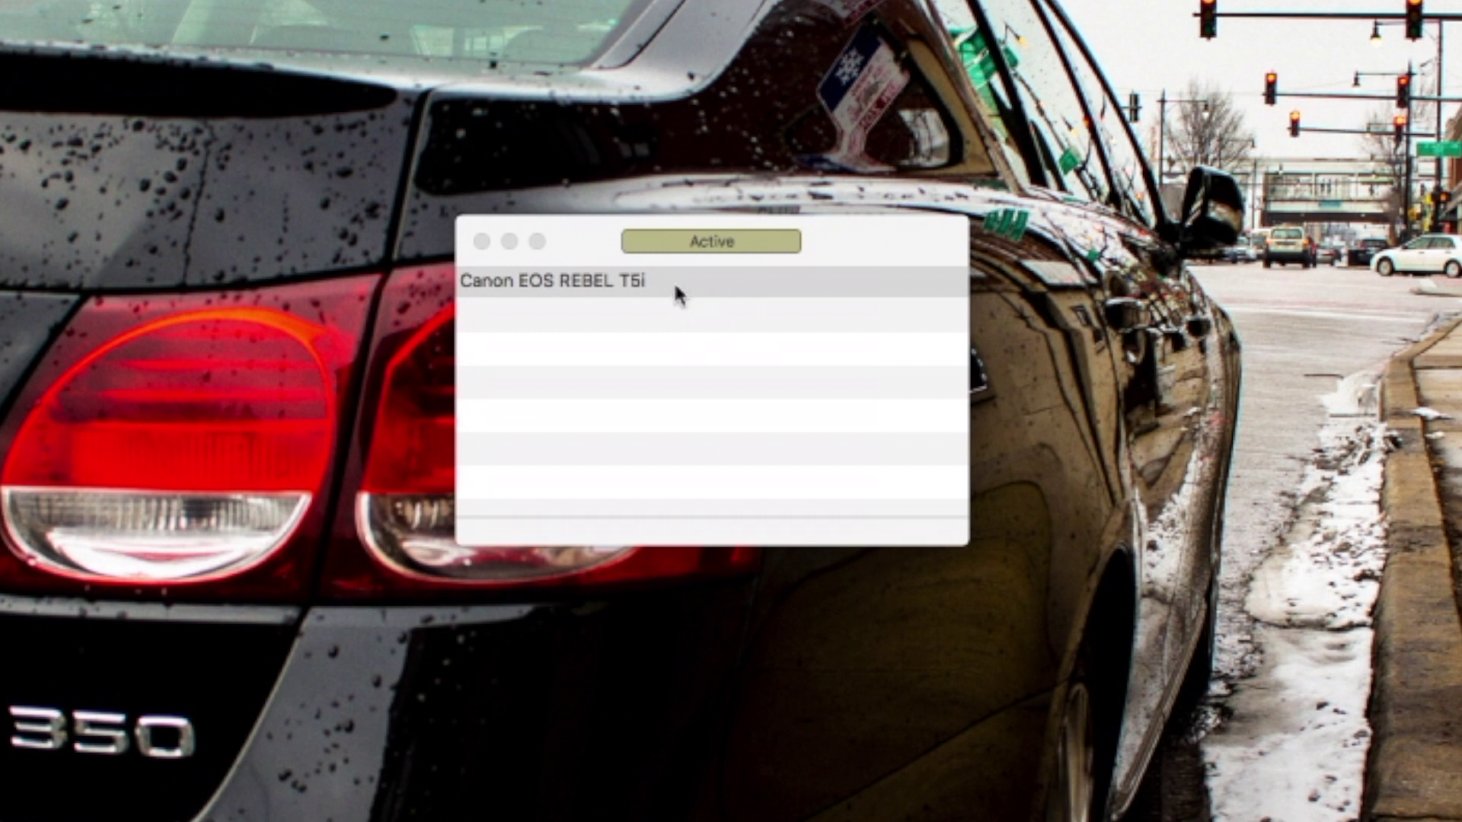
{"action": "left_click", "coordinate": [847, 251]}
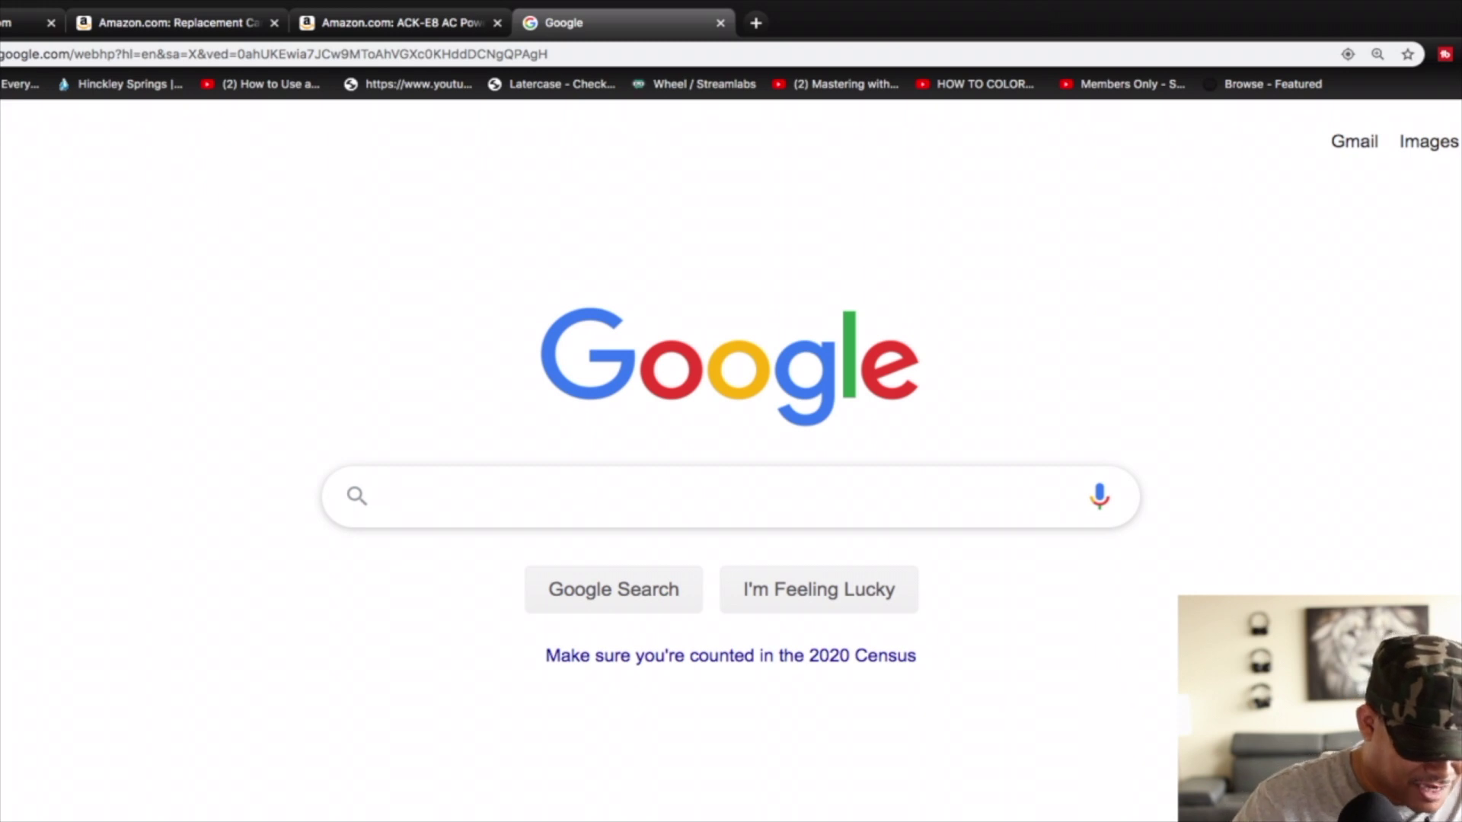
Search Google for "camtwist for mac".
{"action": "type", "text": "camt"}
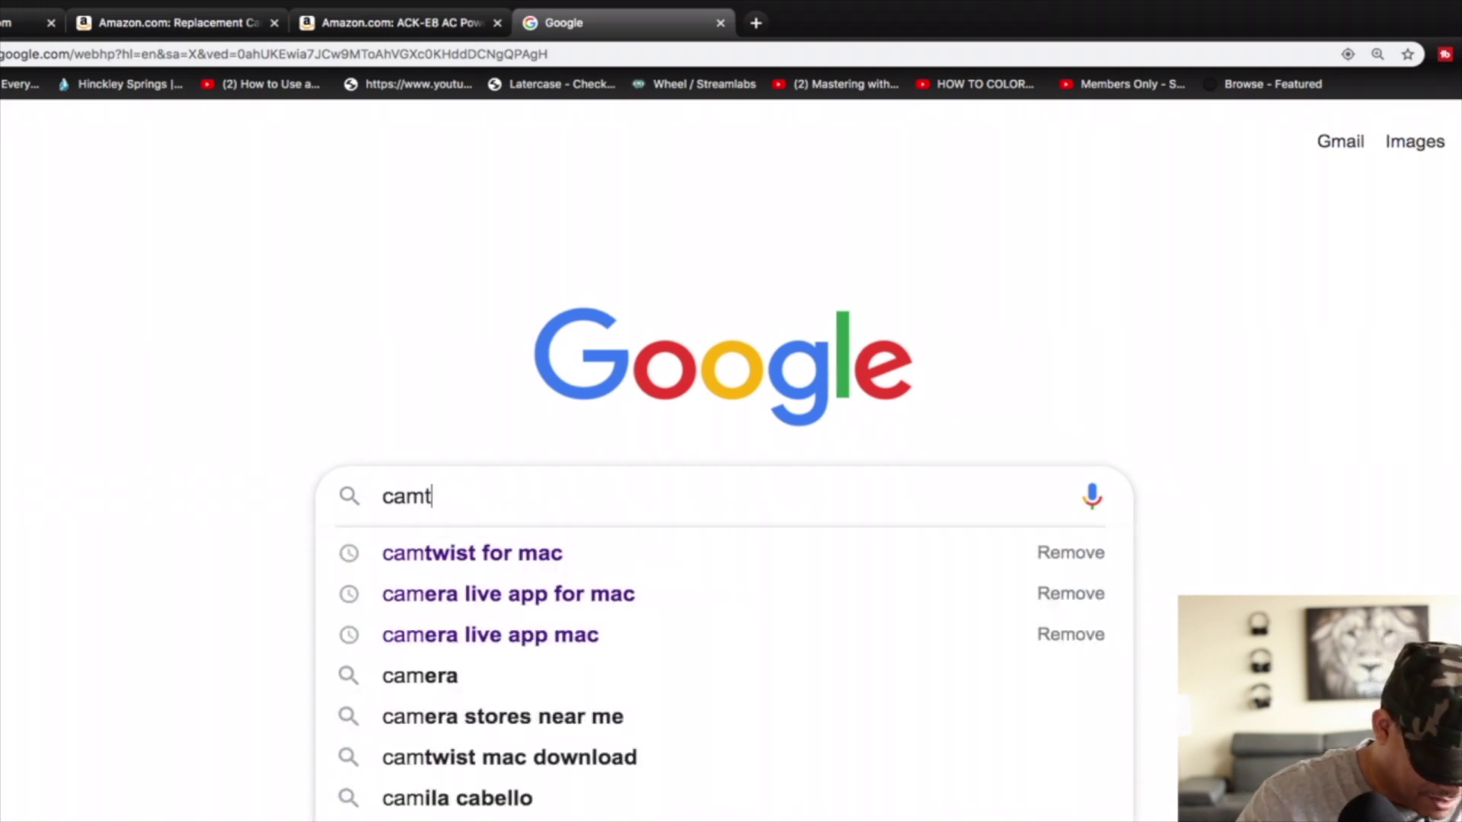
{"action": "type", "text": "wist for ma"}
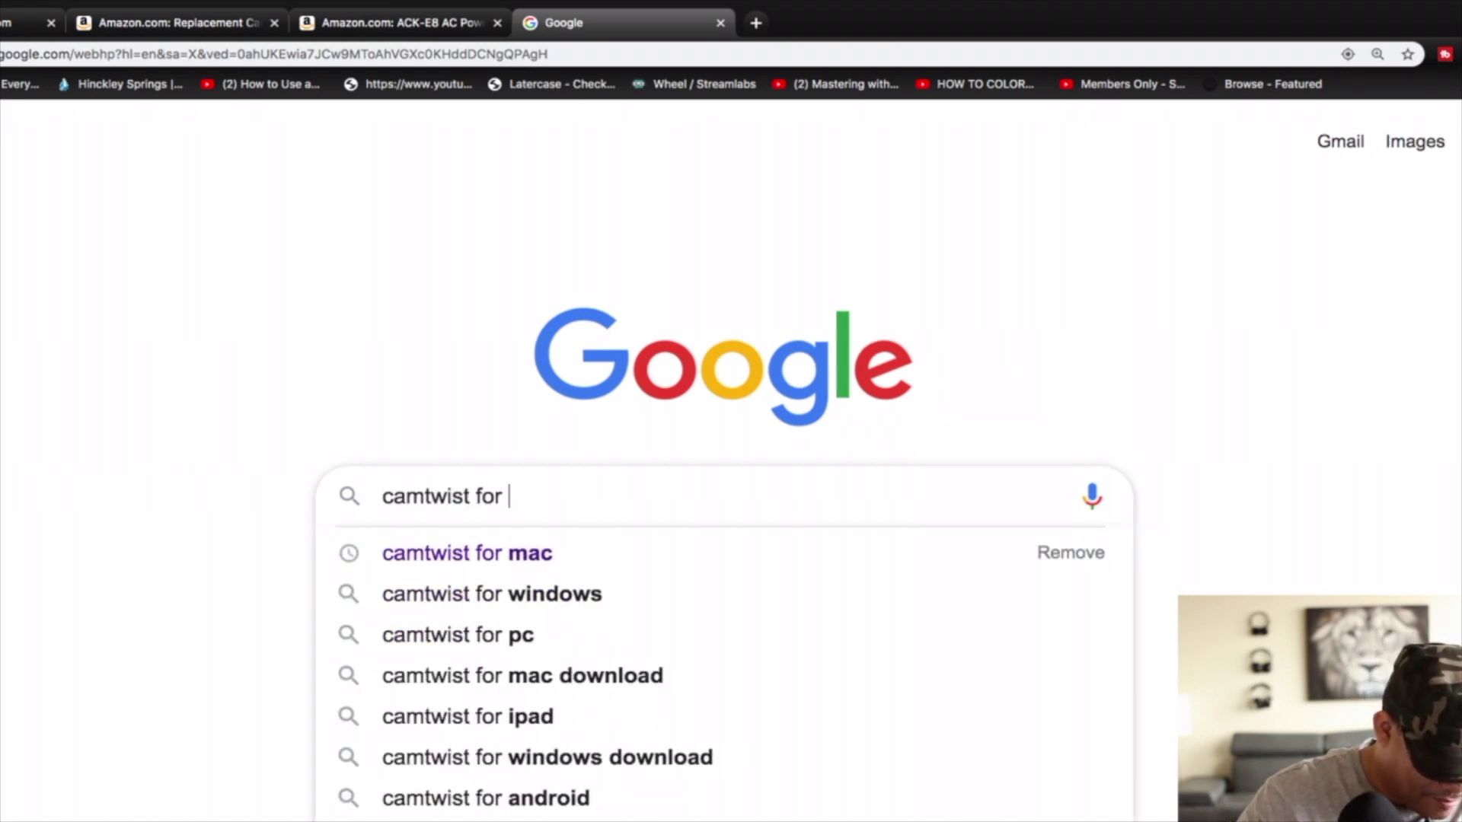
{"action": "type", "text": "c"}
{"action": "key", "text": "Return"}
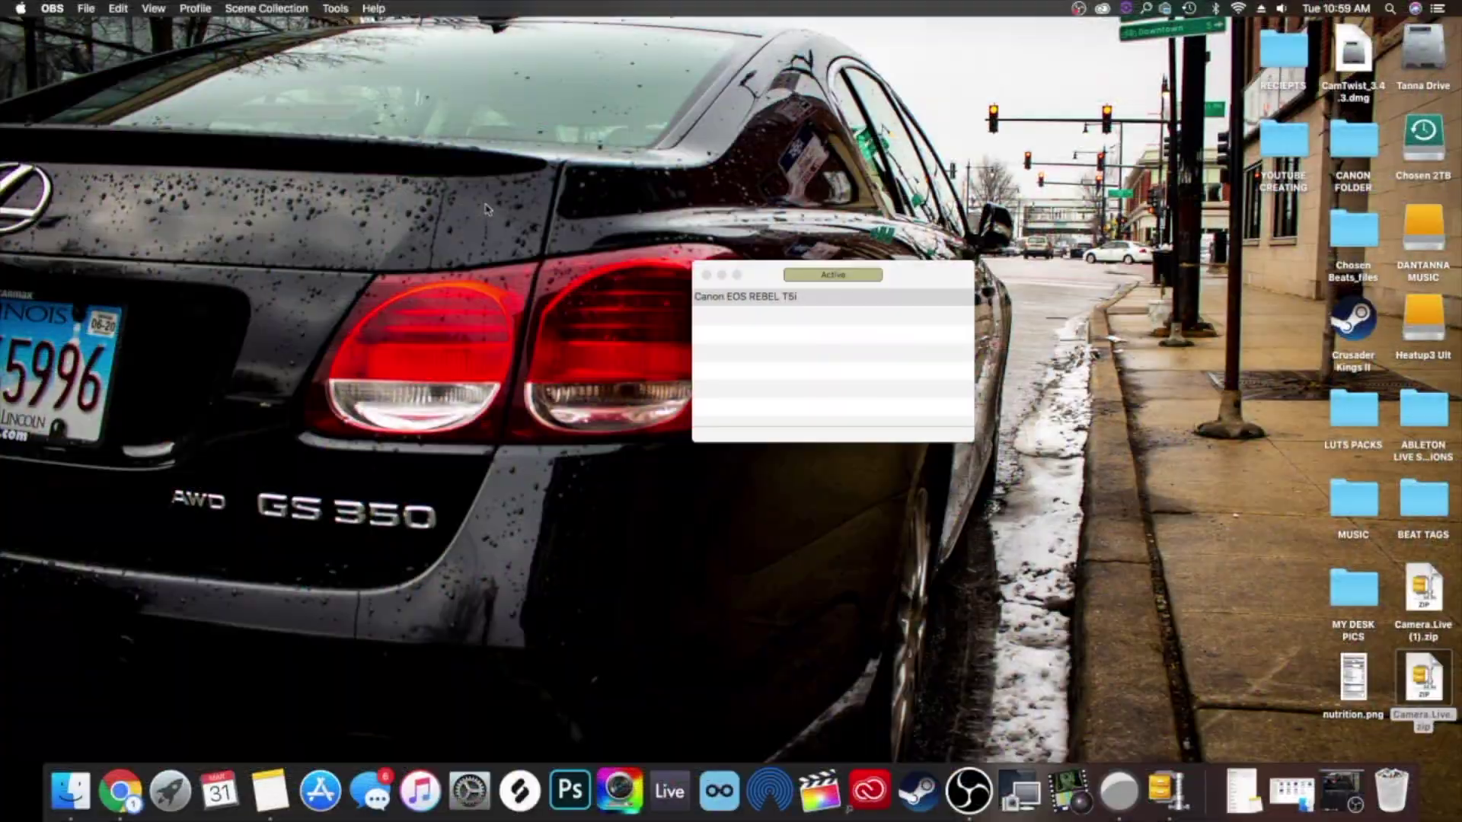
Move the Camera Live window to the left and launch CamTwist from the Dock.
{"action": "left_click", "coordinate": [770, 278]}
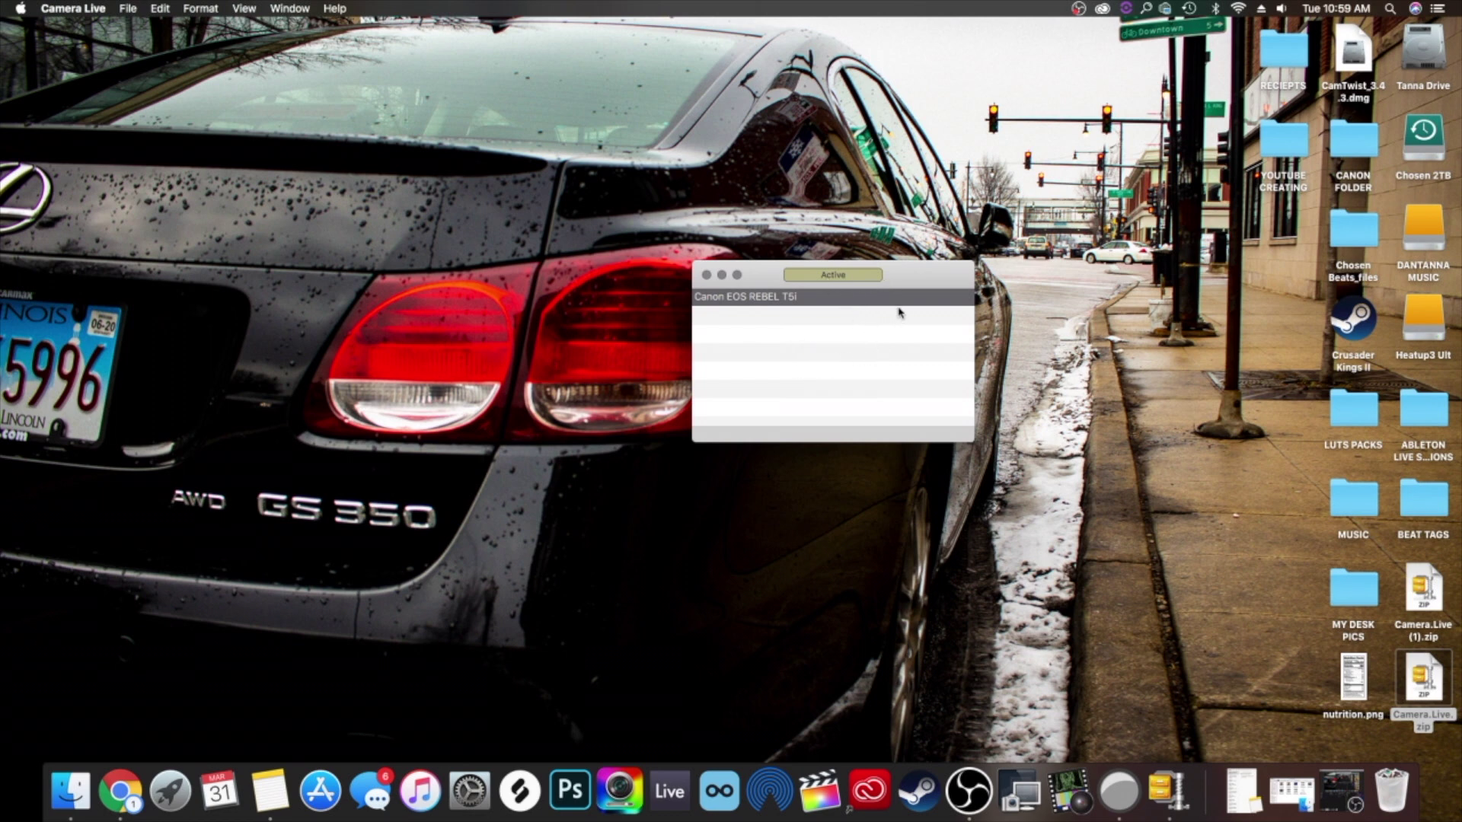
{"action": "left_click_drag", "start_coordinate": [923, 277], "coordinate": [683, 287]}
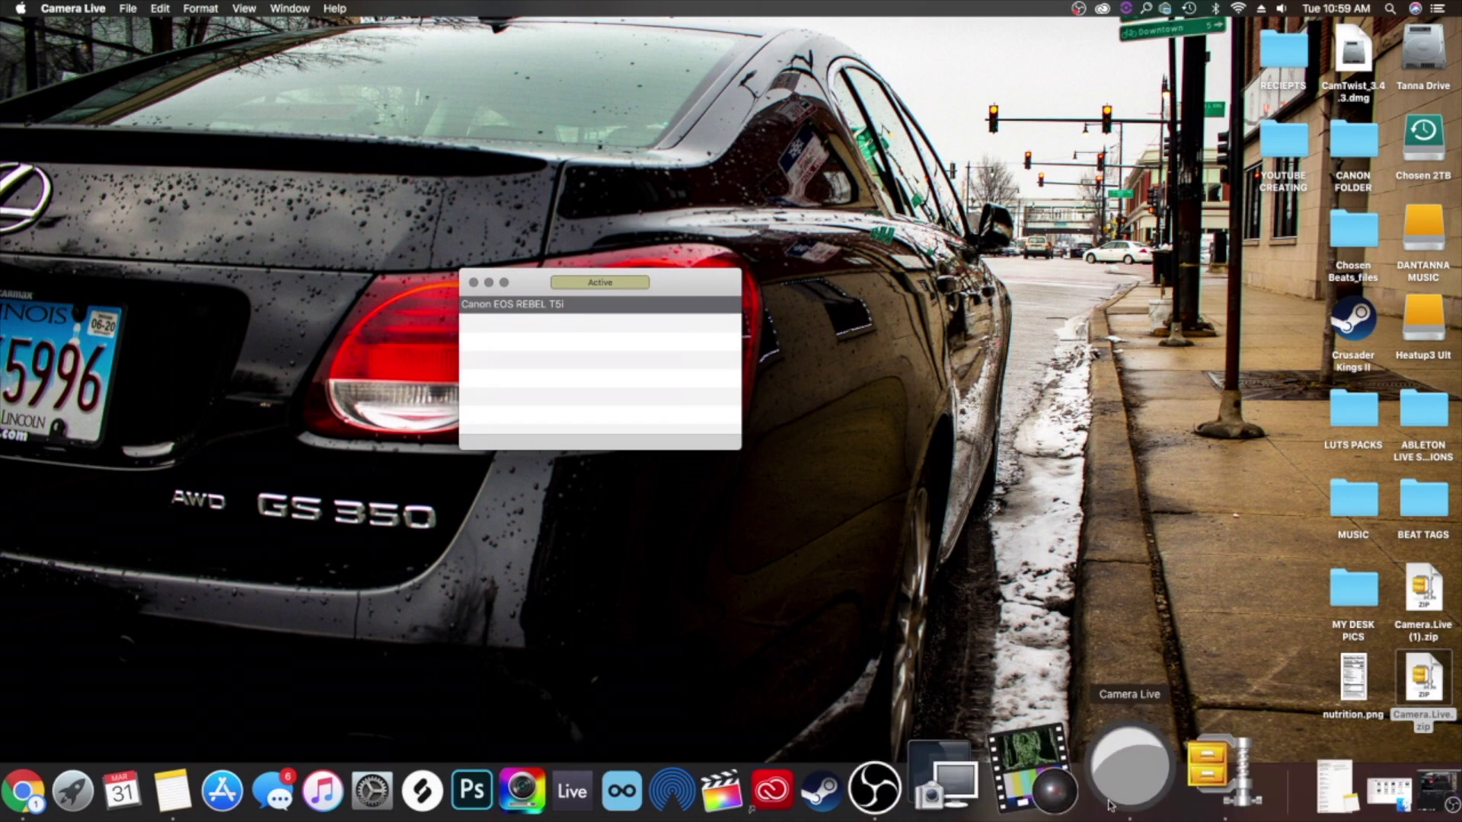
{"action": "left_click", "coordinate": [1070, 781]}
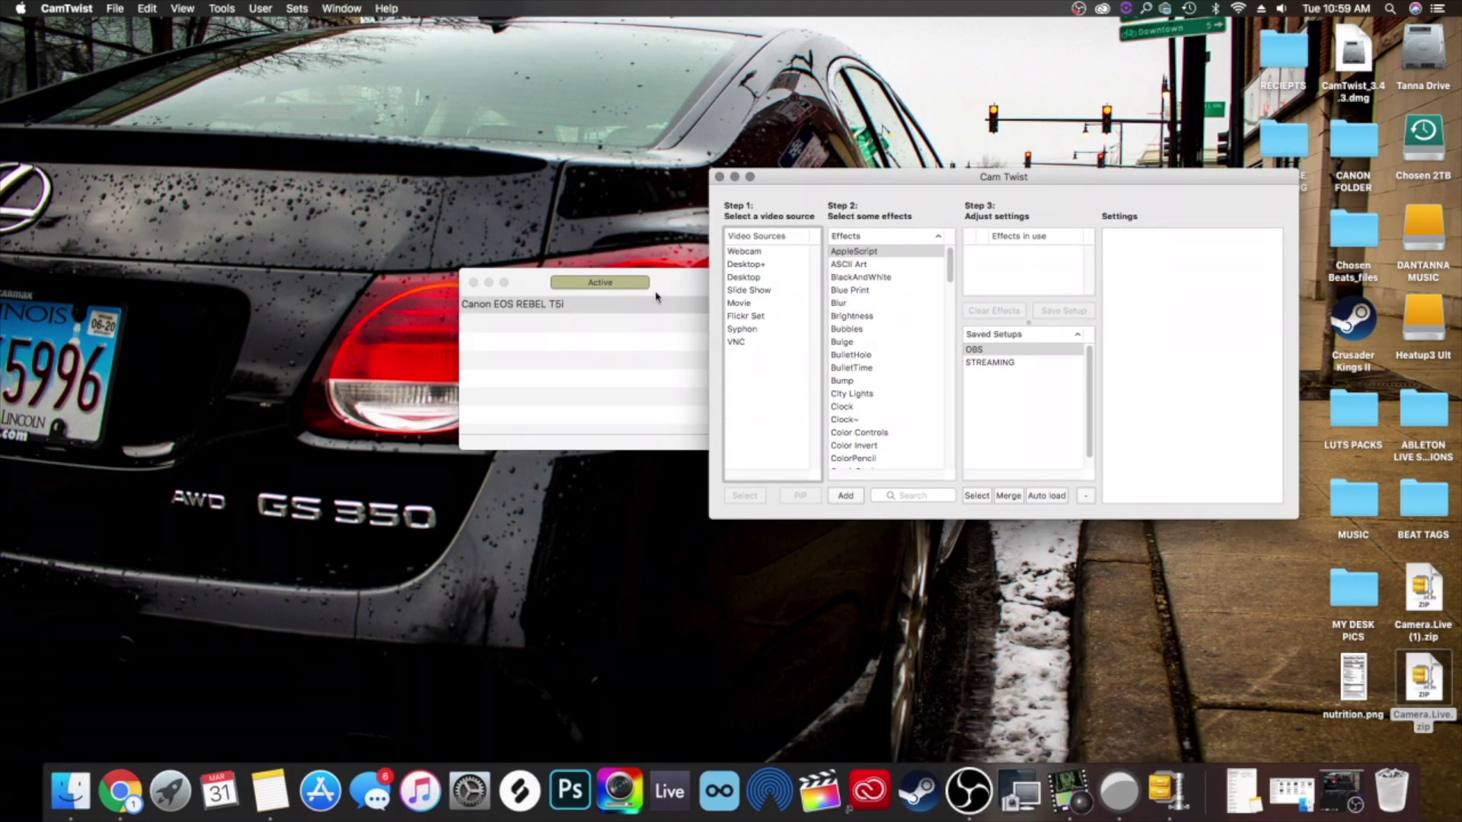
{"action": "left_click_drag", "start_coordinate": [687, 287], "coordinate": [575, 286]}
{"action": "left_click_drag", "start_coordinate": [859, 183], "coordinate": [776, 185]}
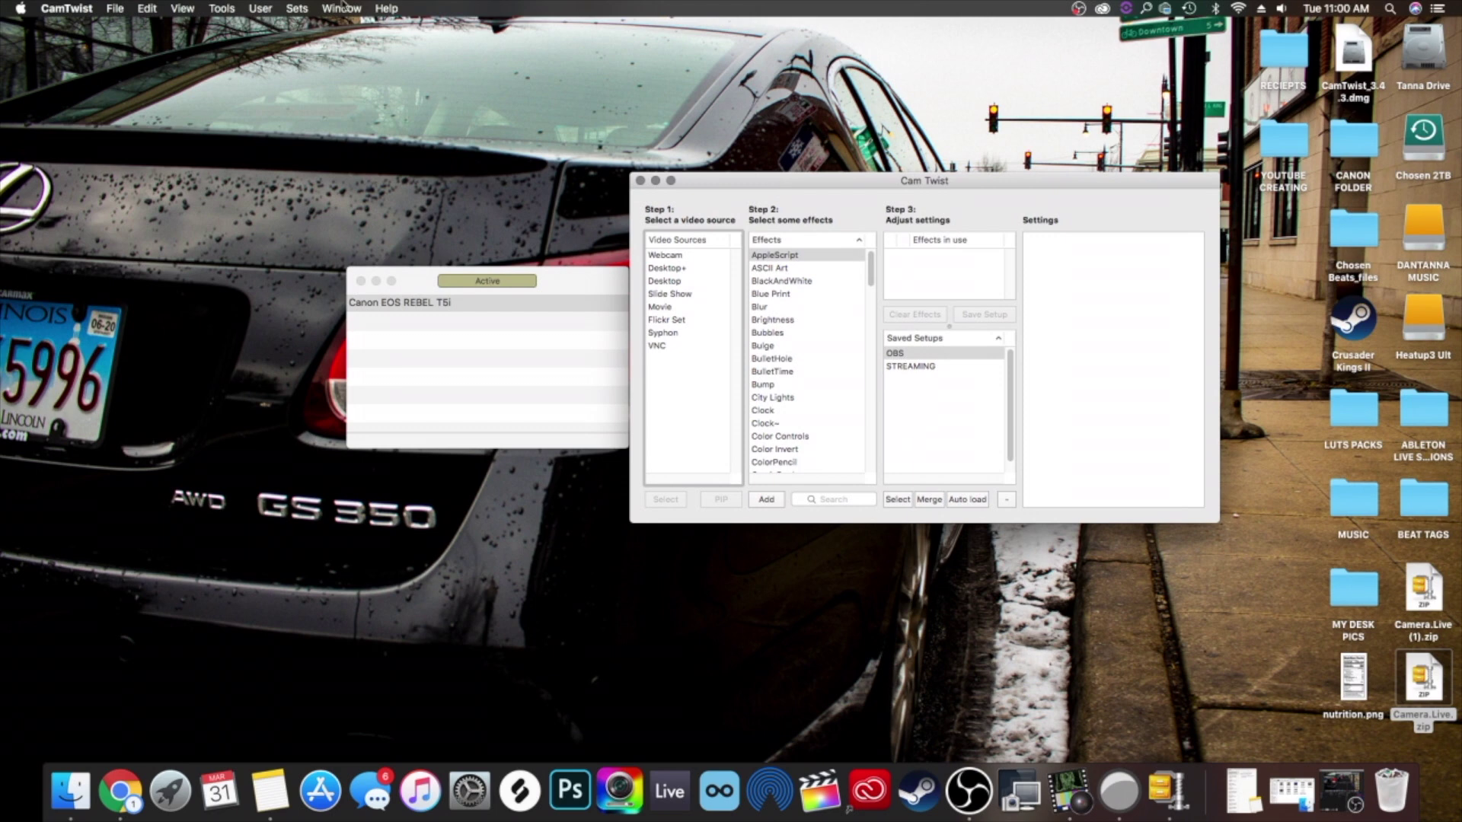
{"action": "left_click", "coordinate": [70, 10]}
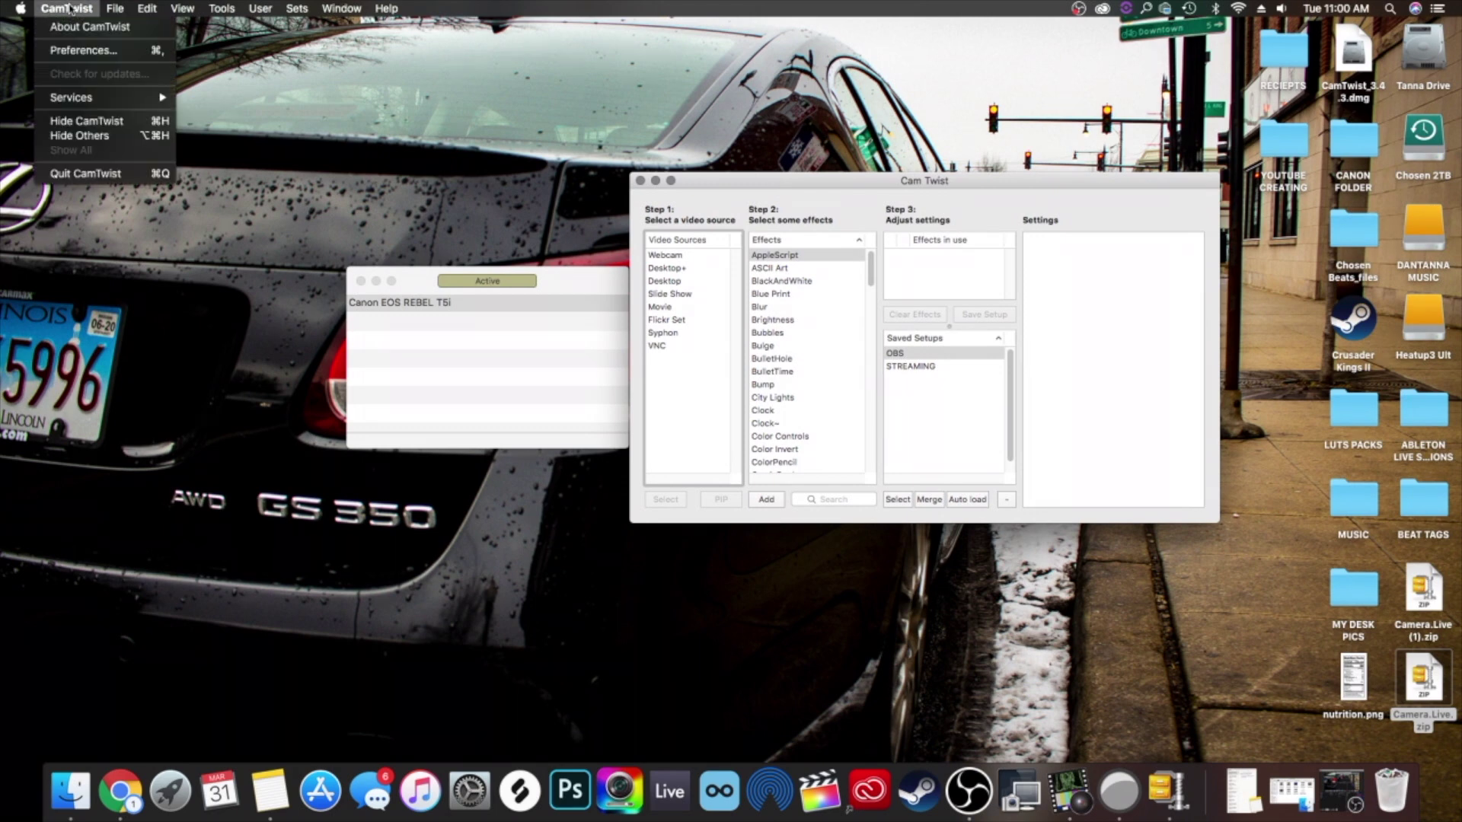
{"action": "left_click", "coordinate": [76, 50]}
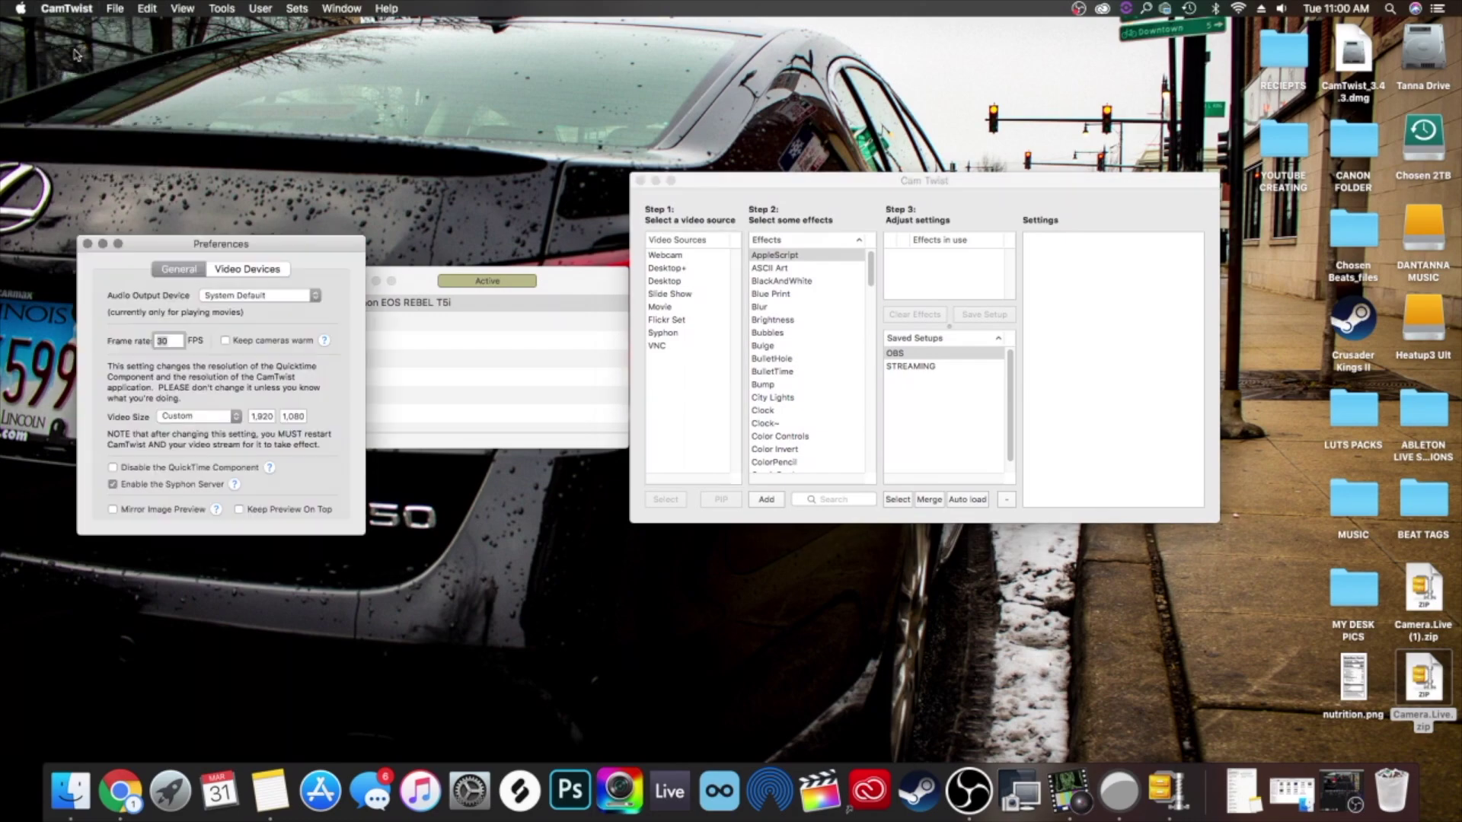
{"action": "left_click_drag", "start_coordinate": [275, 251], "coordinate": [638, 206]}
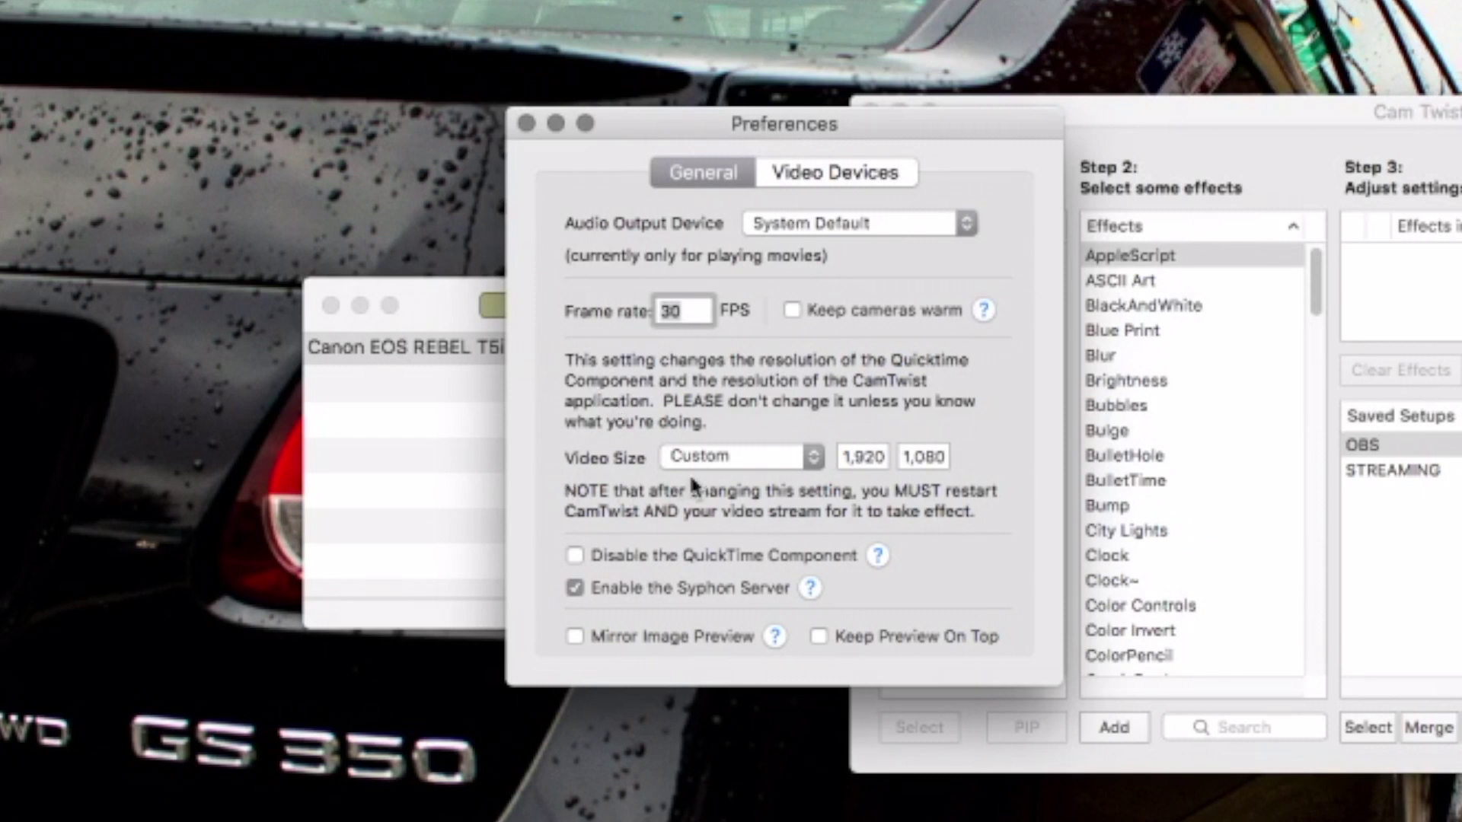
{"action": "left_click", "coordinate": [814, 457]}
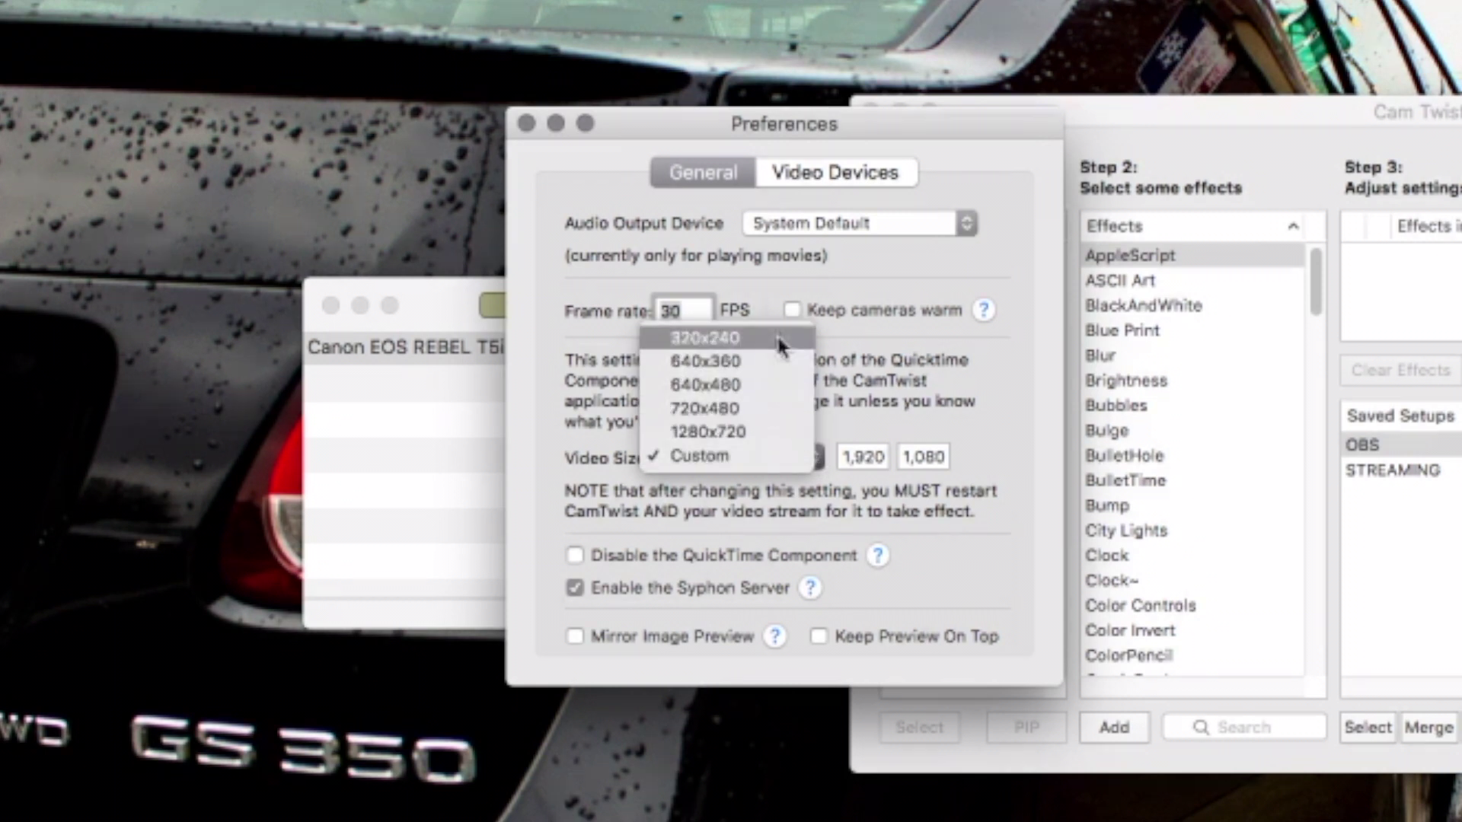
{"action": "left_click", "coordinate": [987, 456]}
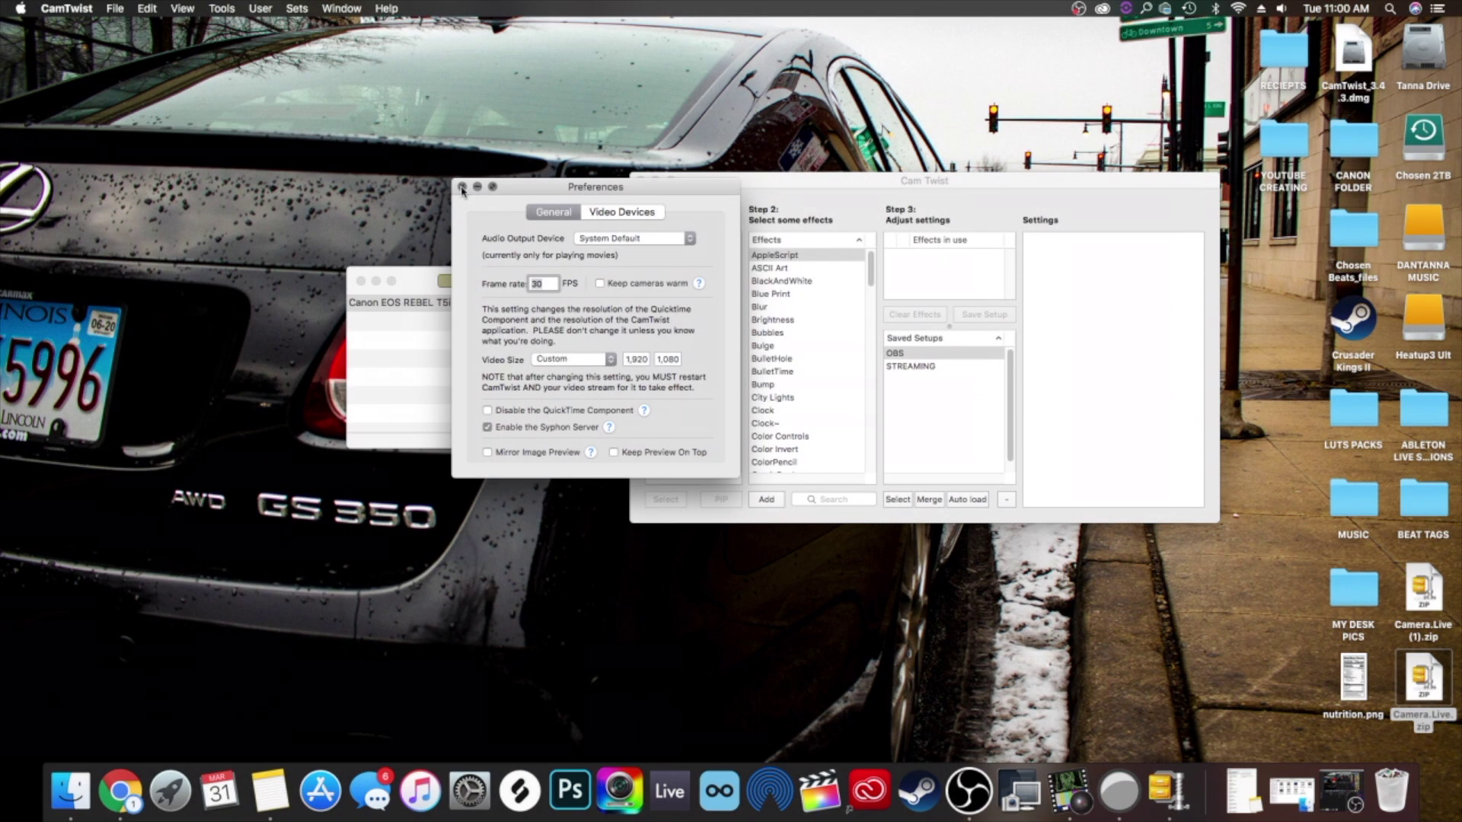
{"action": "left_click", "coordinate": [461, 187]}
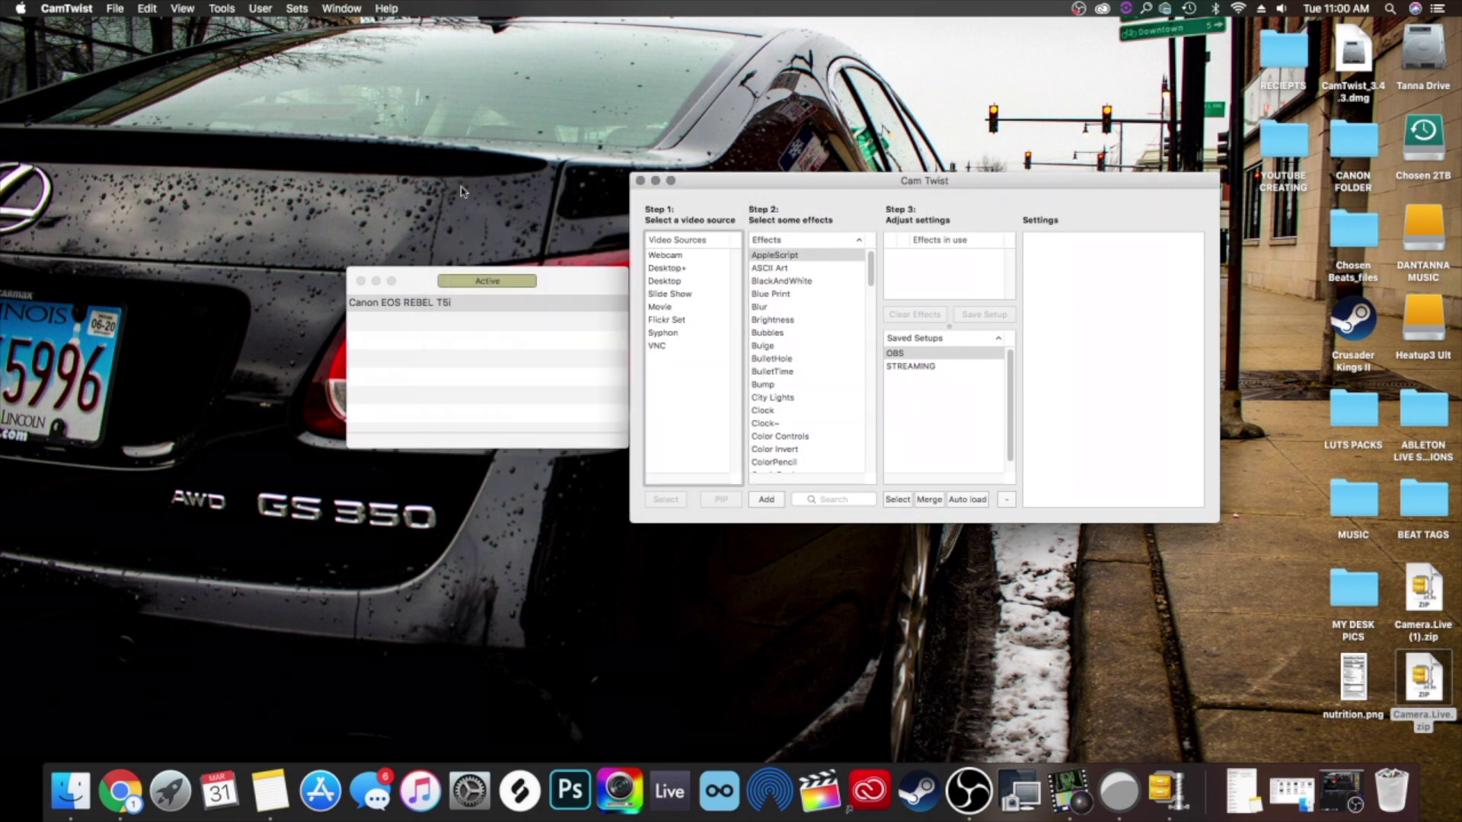
{"action": "left_click_drag", "start_coordinate": [743, 174], "coordinate": [665, 170]}
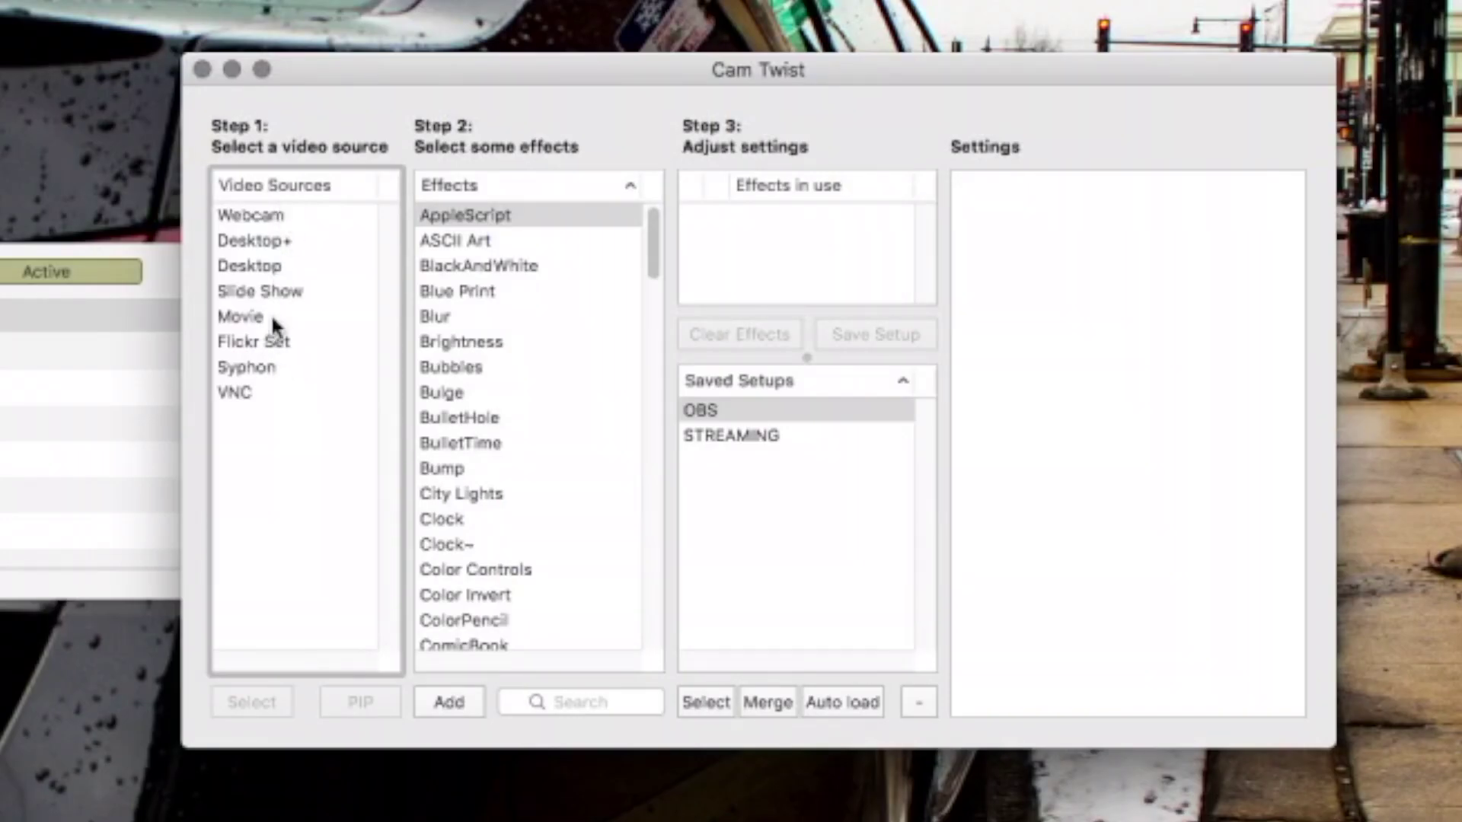
Add Syphon as the CamTwist video source and set its Syphon Server to Camera Live.
{"action": "left_click", "coordinate": [265, 373]}
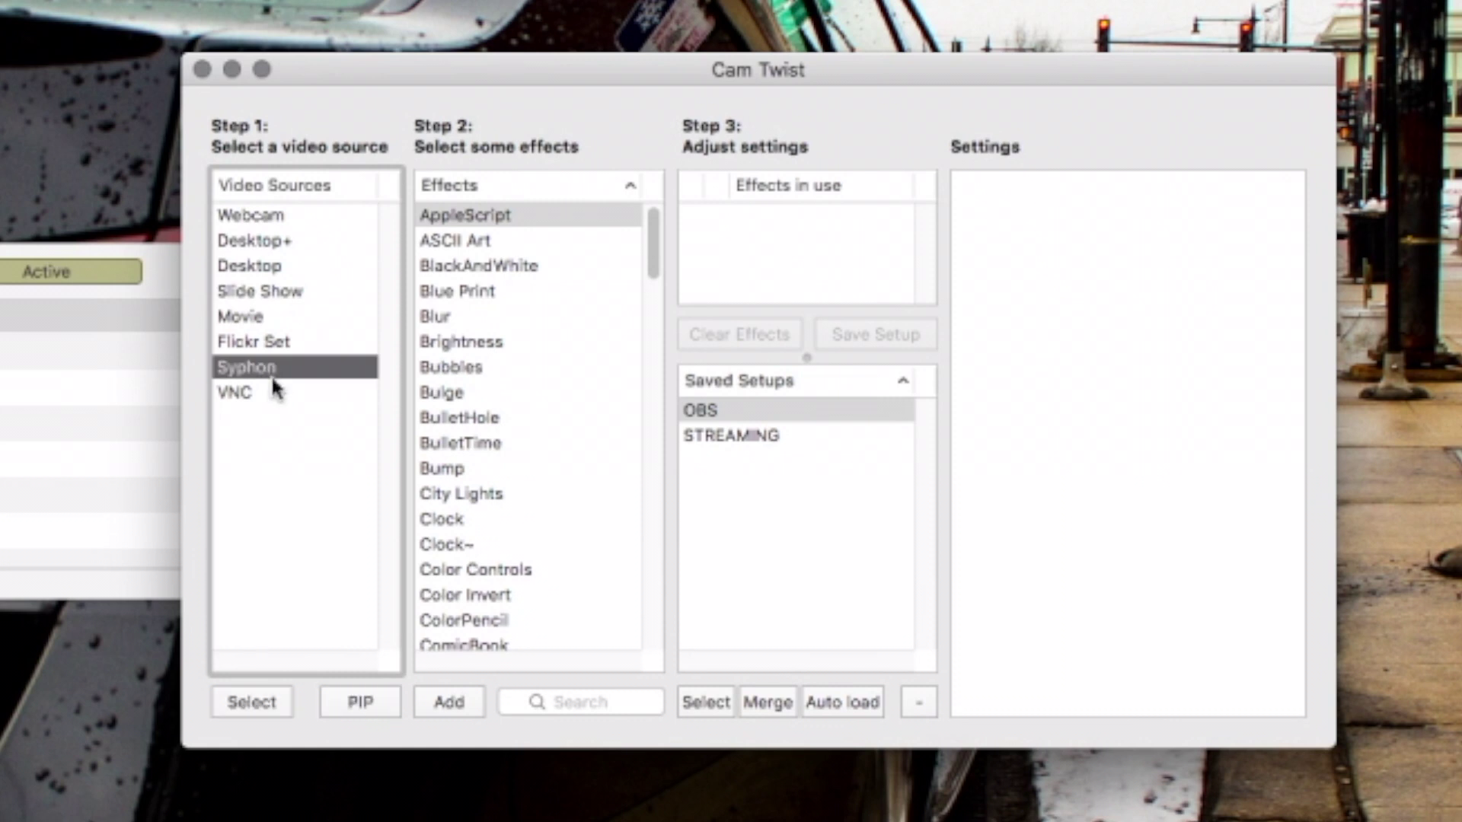
{"action": "left_click", "coordinate": [252, 701]}
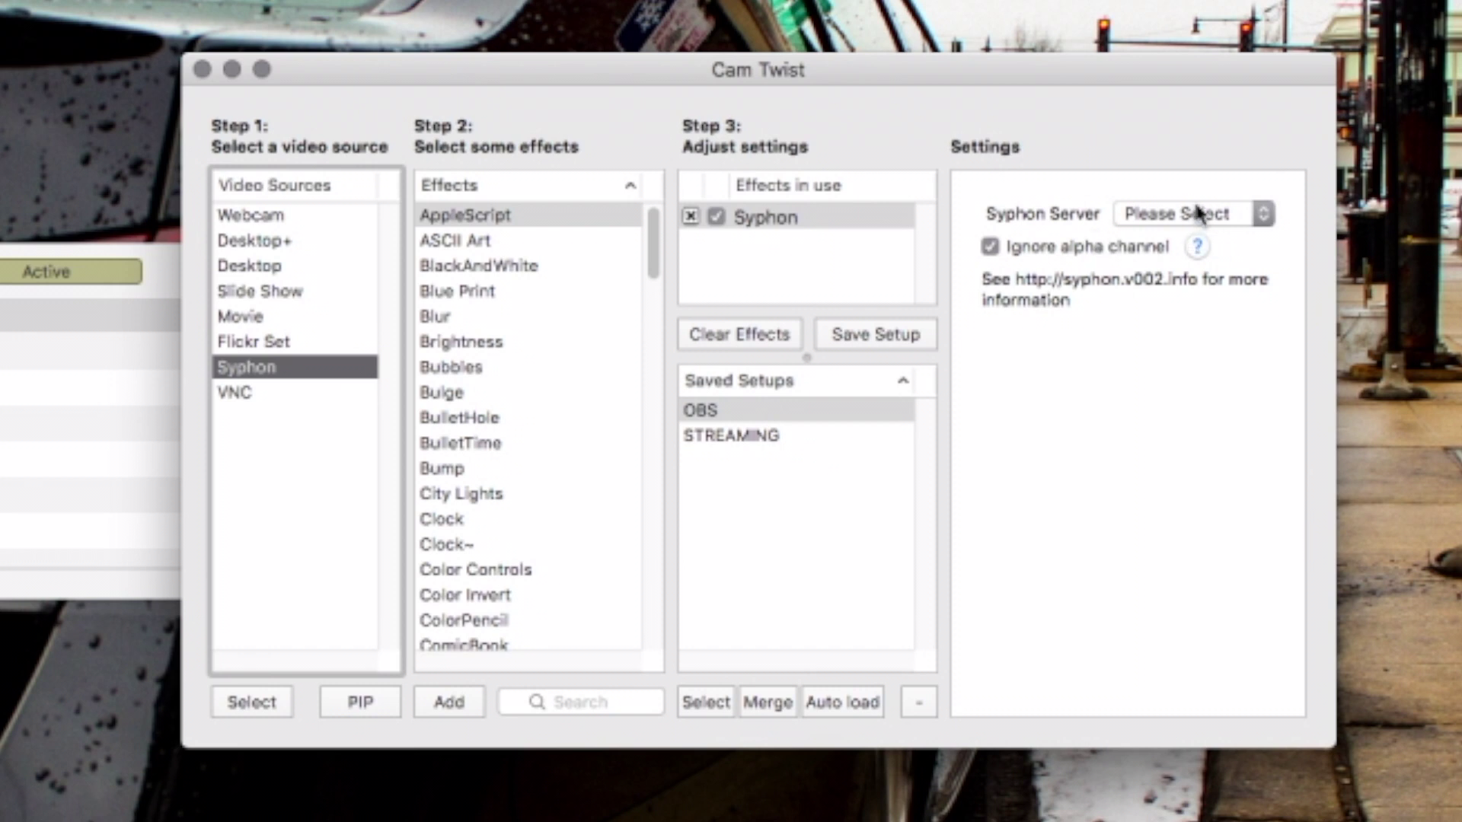
{"action": "left_click", "coordinate": [1237, 220]}
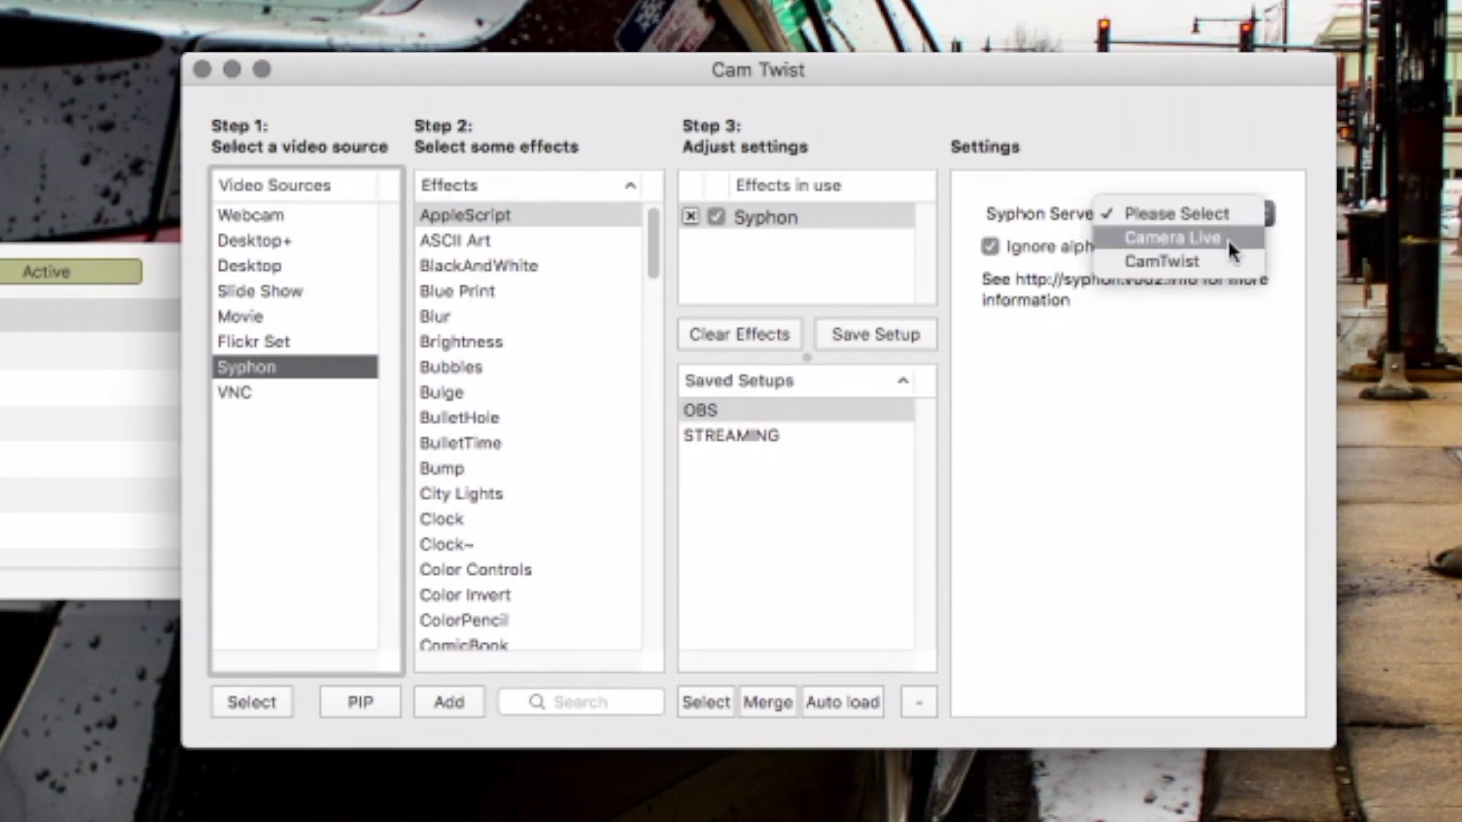
{"action": "left_click", "coordinate": [1227, 238]}
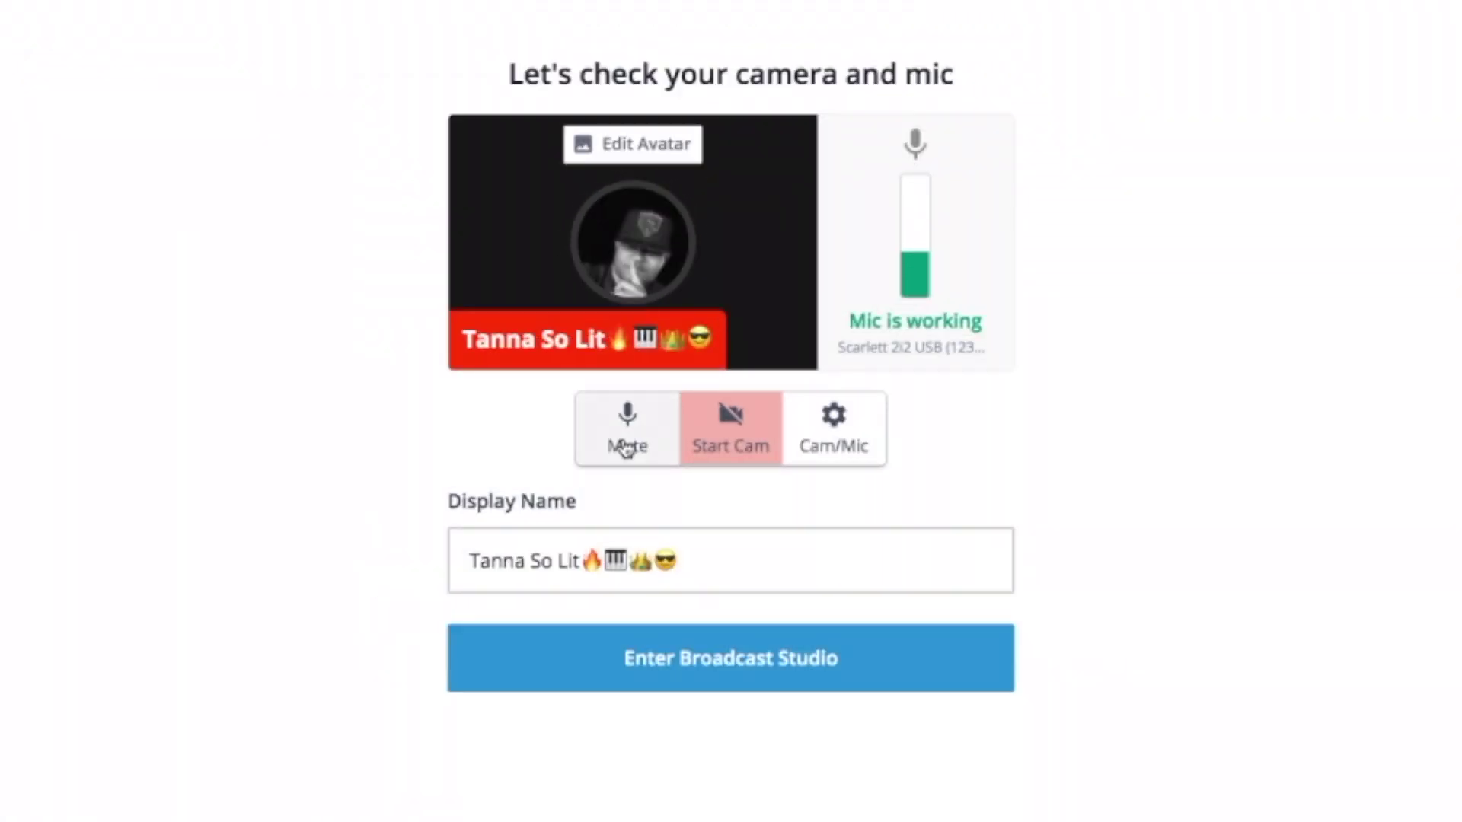
Start the StreamYard camera preview and open the Cam/Mic settings.
{"action": "left_click", "coordinate": [748, 448]}
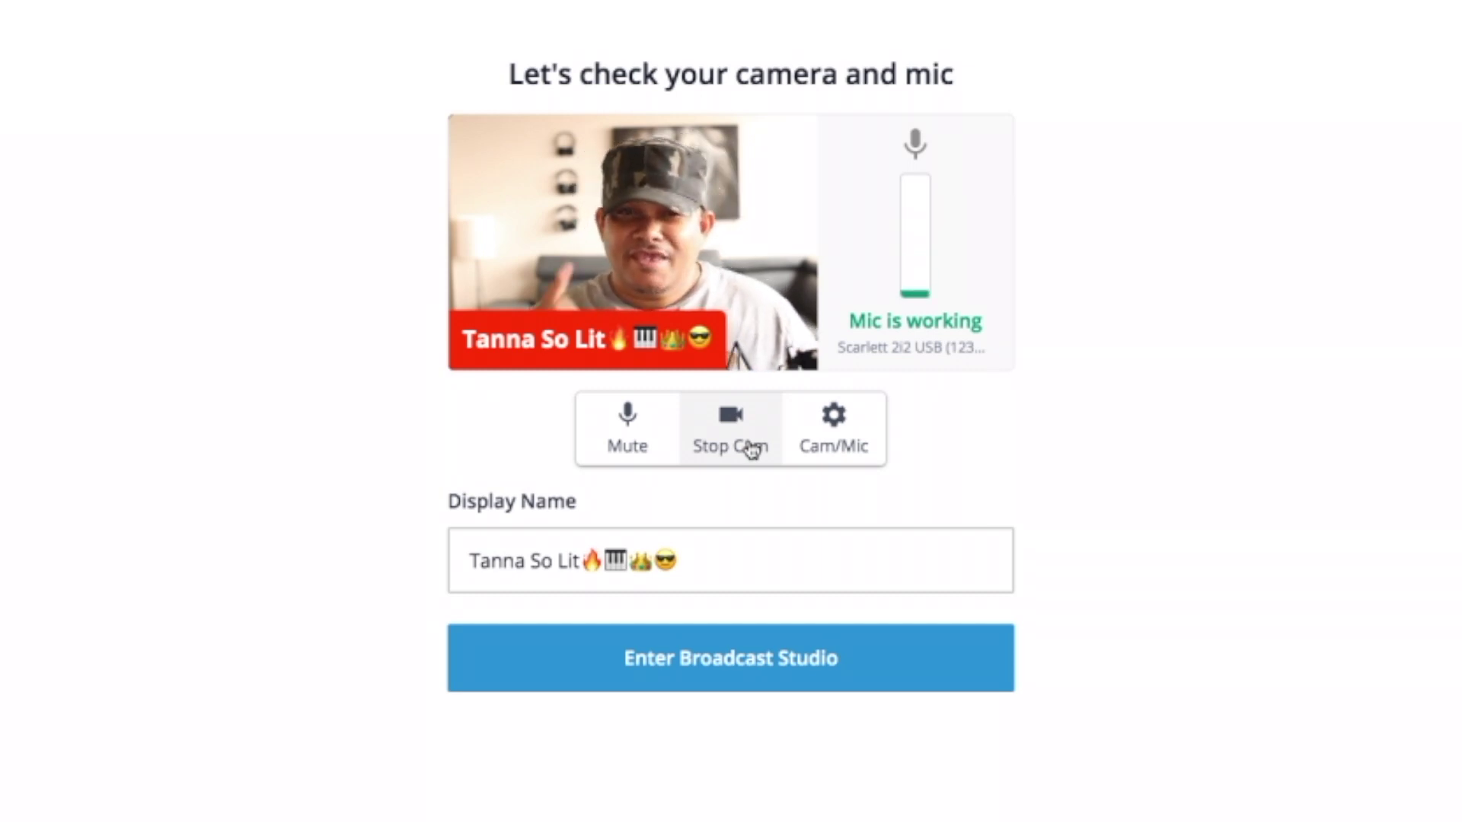
{"action": "left_click", "coordinate": [835, 417]}
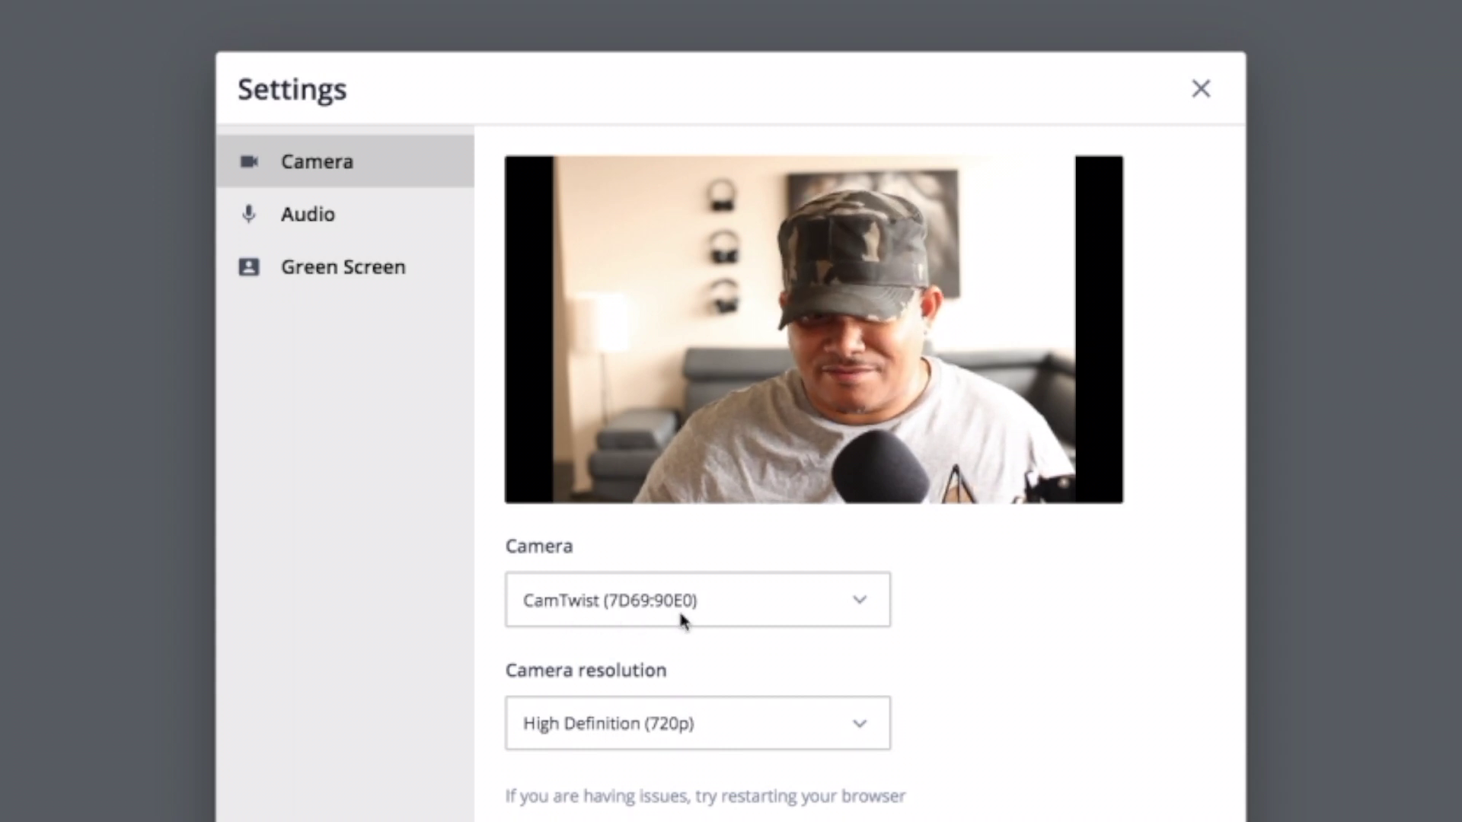
{"action": "left_click", "coordinate": [865, 728]}
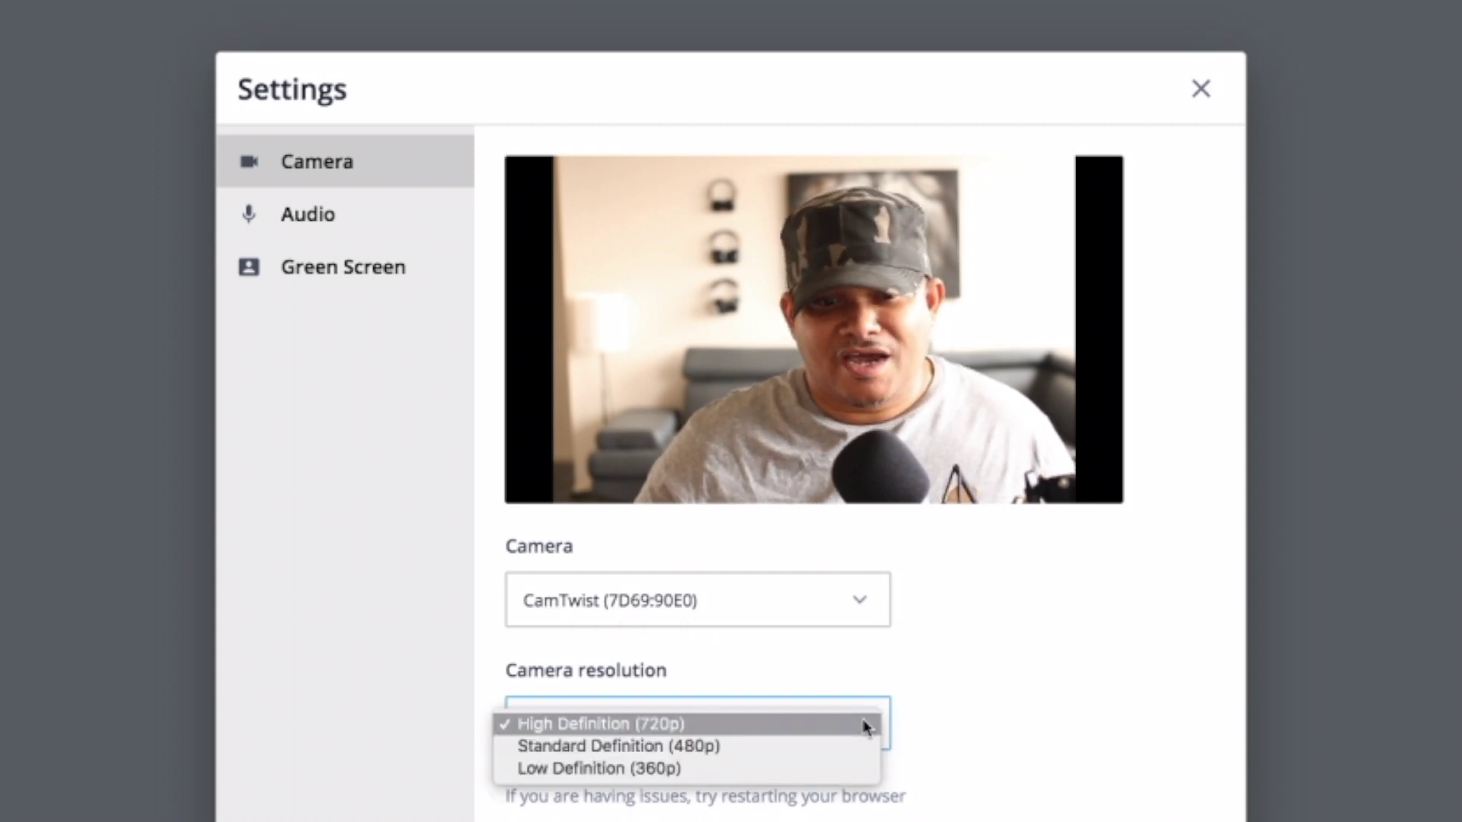